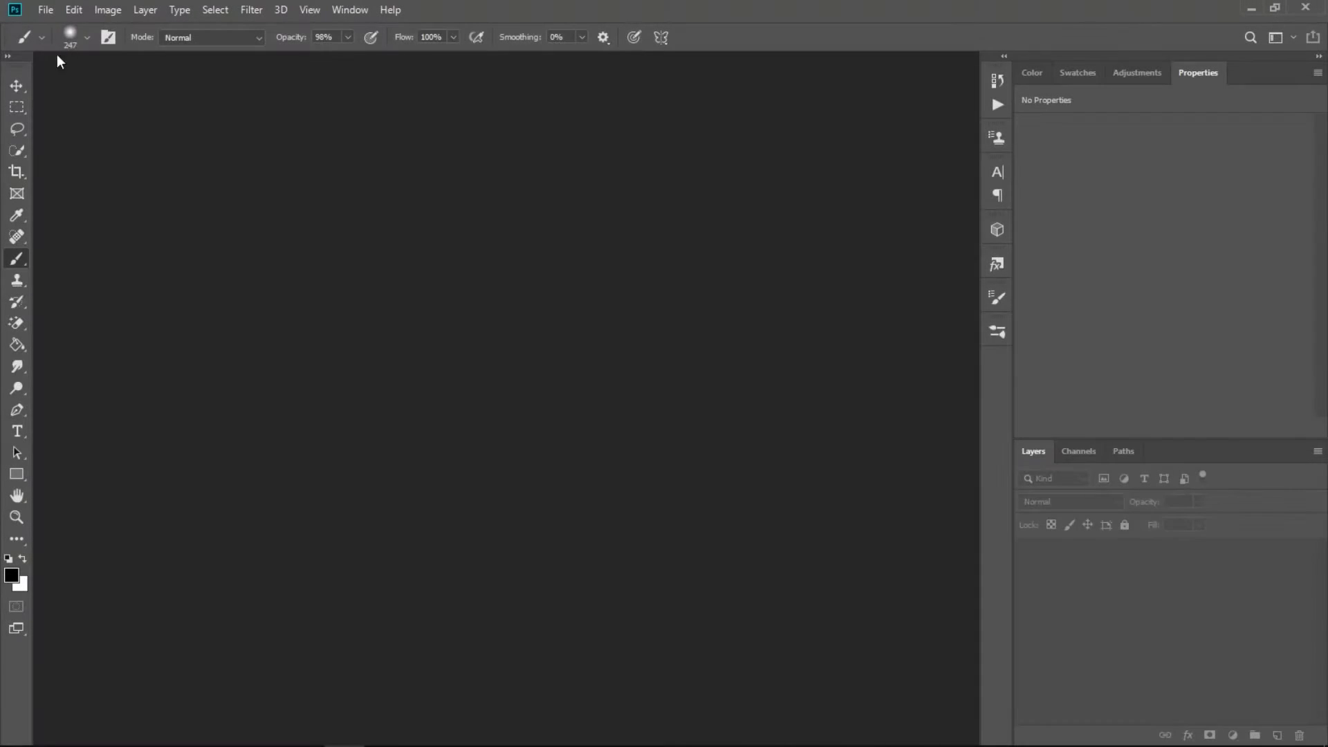
- Create a new 1920×1080 px document and add an empty Layer 1 above the background
{"action": "left_click", "coordinate": [48, 11]}
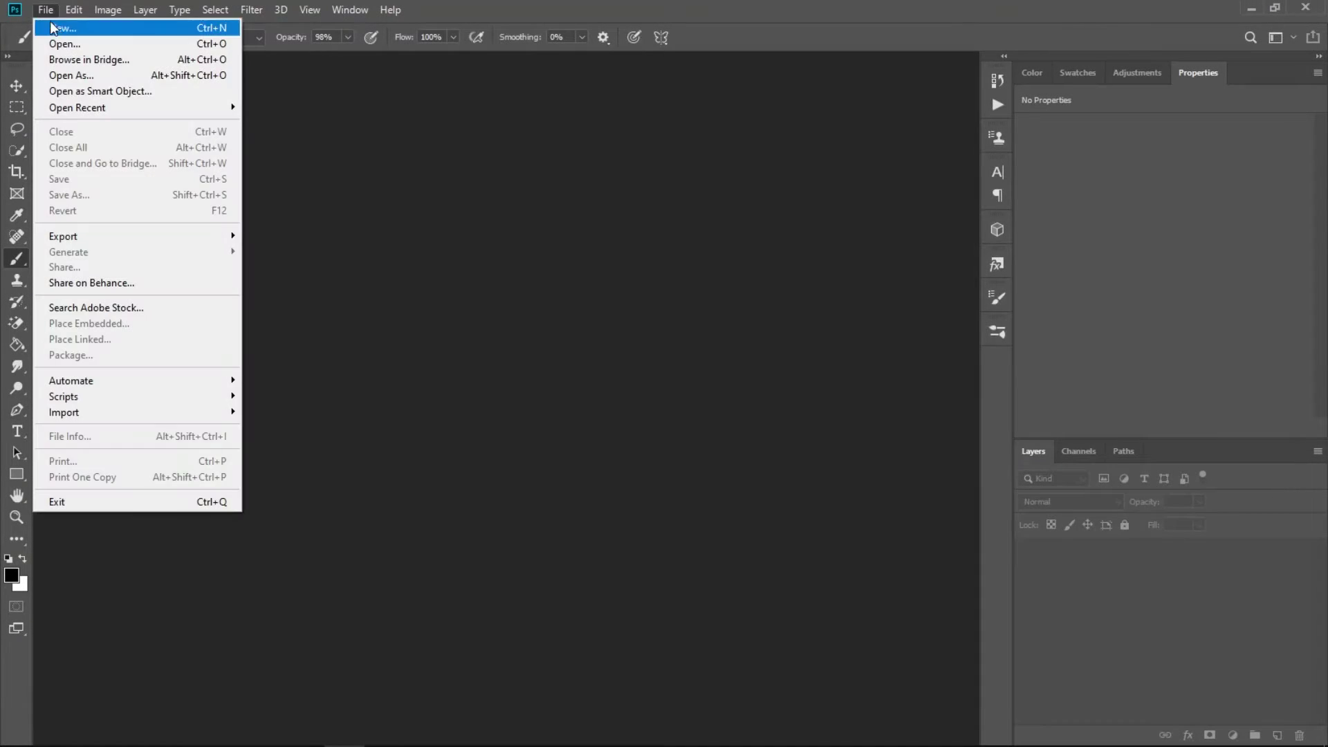
{"action": "left_click", "coordinate": [57, 28]}
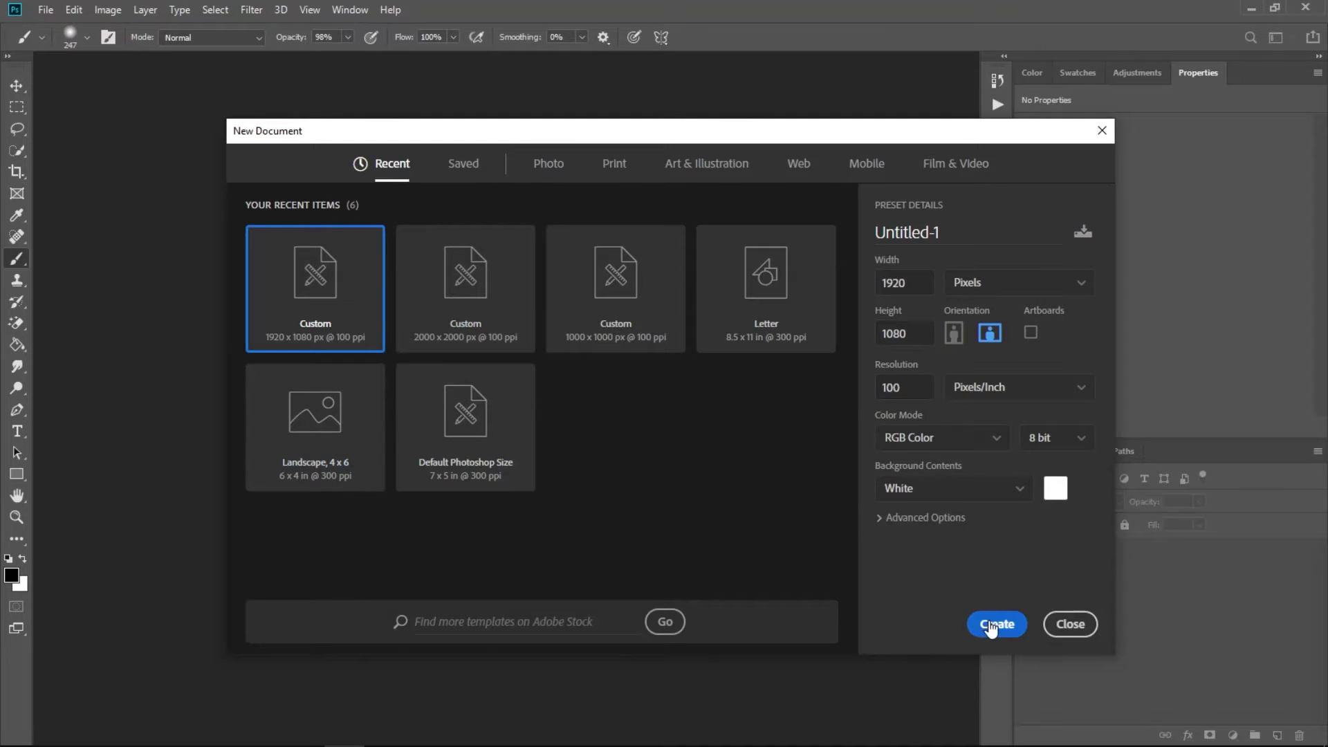
{"action": "left_click", "coordinate": [996, 624]}
{"action": "left_click", "coordinate": [1275, 736]}
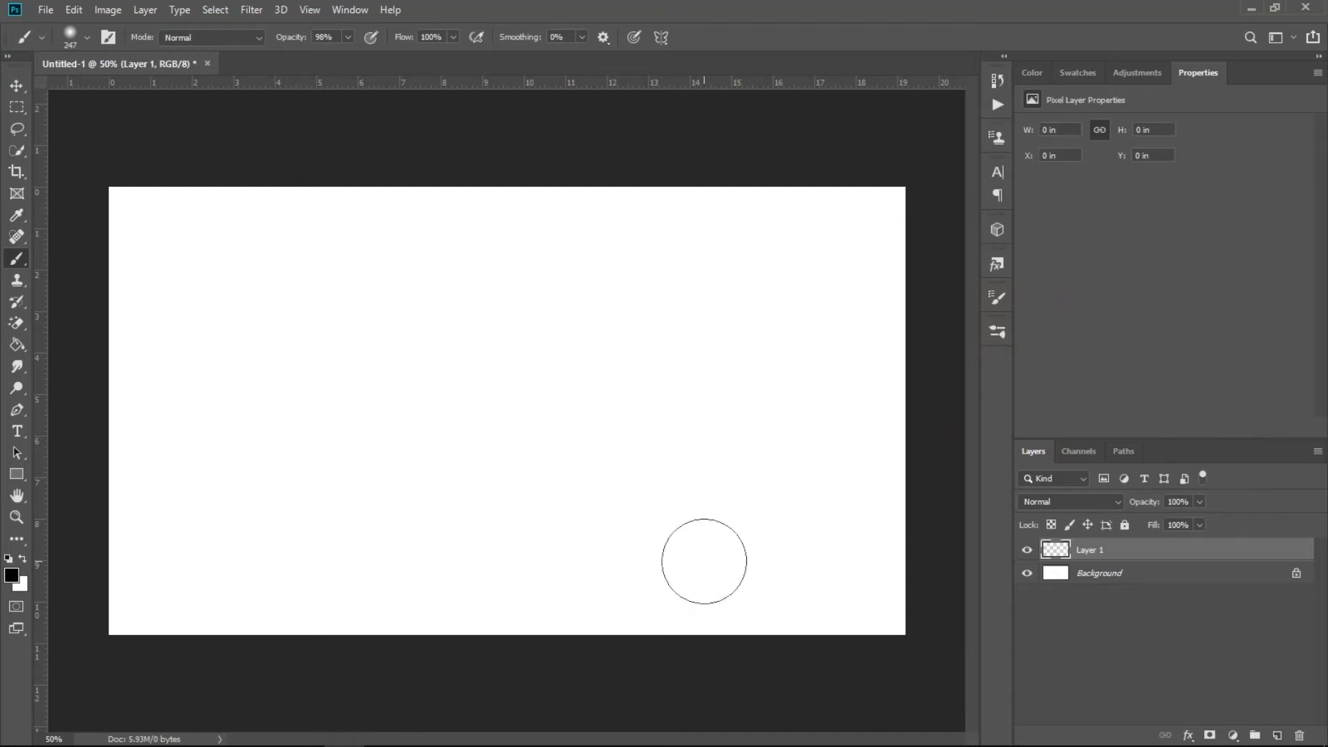
- Set the foreground colour to a bright cyan
{"action": "left_click", "coordinate": [11, 576]}
{"action": "left_click", "coordinate": [1065, 373]}
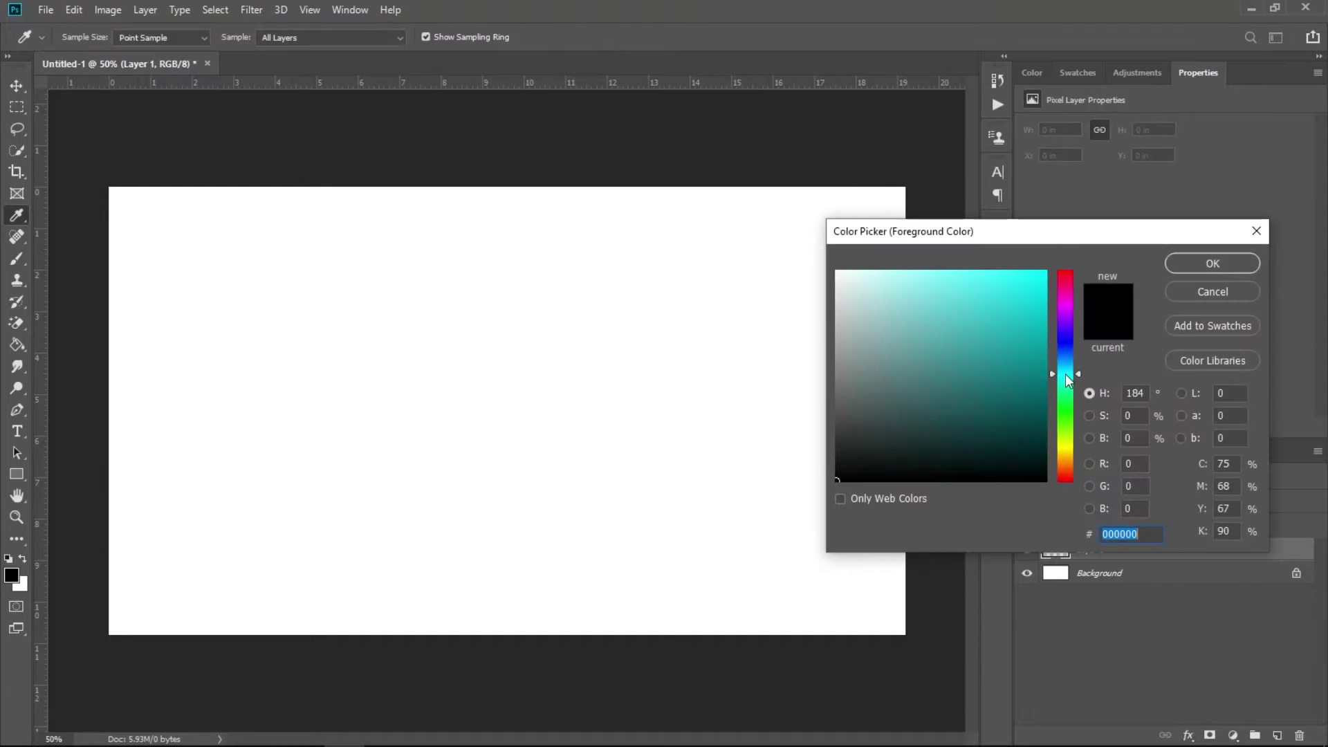
{"action": "left_click", "coordinate": [1044, 271]}
{"action": "left_click", "coordinate": [1212, 264]}
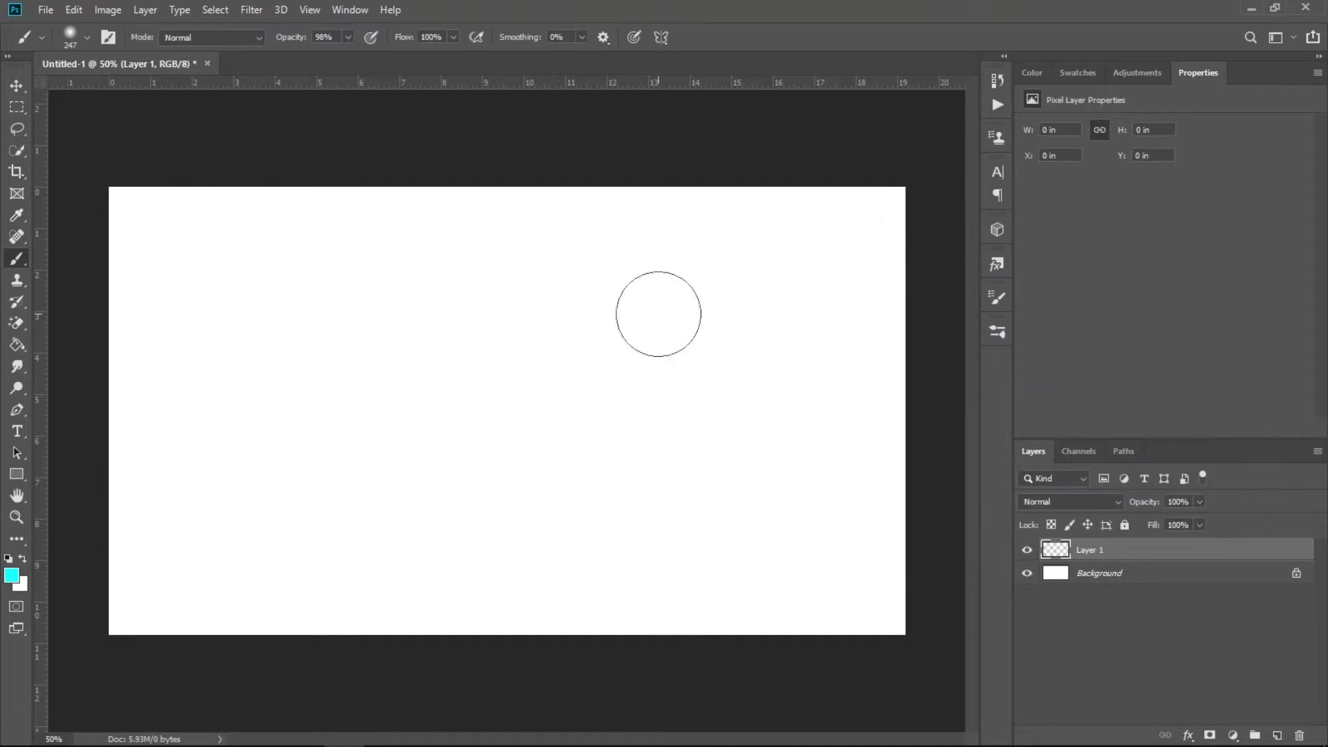
- Fill Layer 1 with cyan using the Paint Bucket and add an empty Layer 2
{"action": "right_click", "coordinate": [17, 343]}
{"action": "left_click", "coordinate": [62, 356]}
{"action": "left_click", "coordinate": [371, 343]}
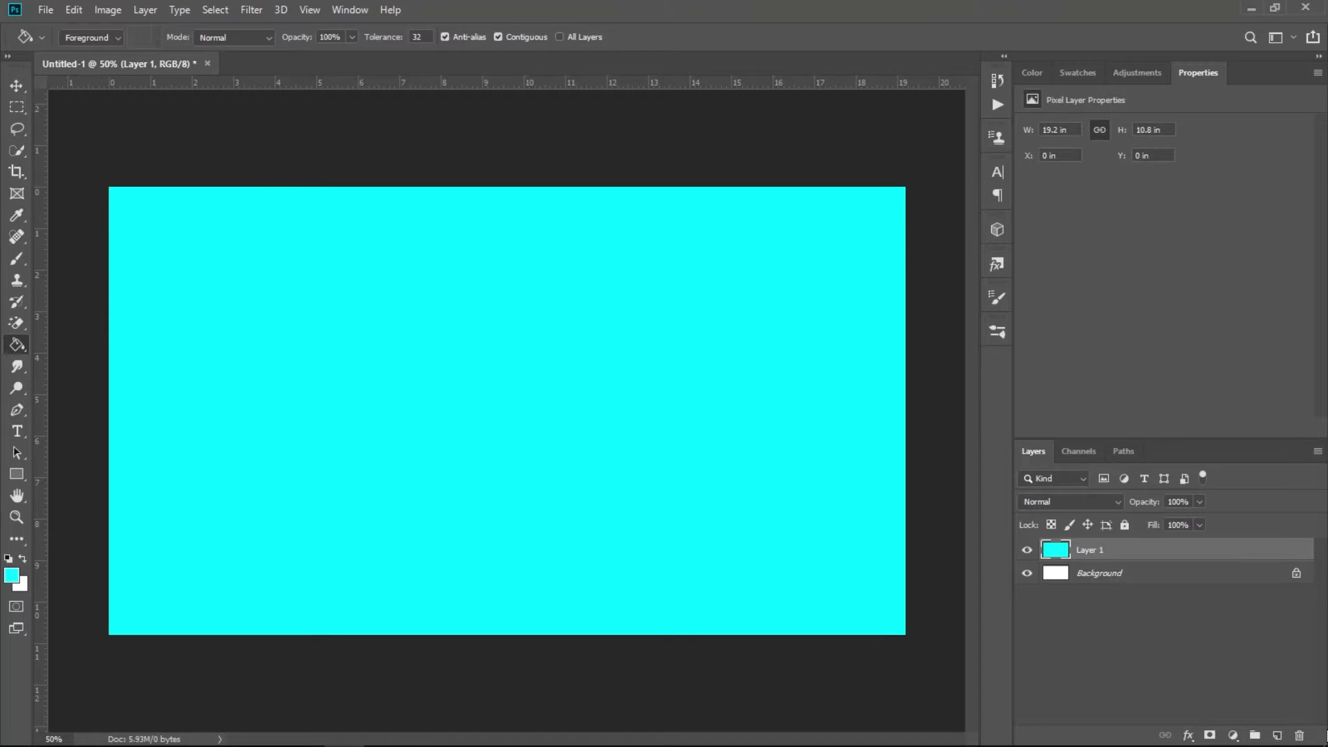
{"action": "left_click", "coordinate": [1277, 735]}
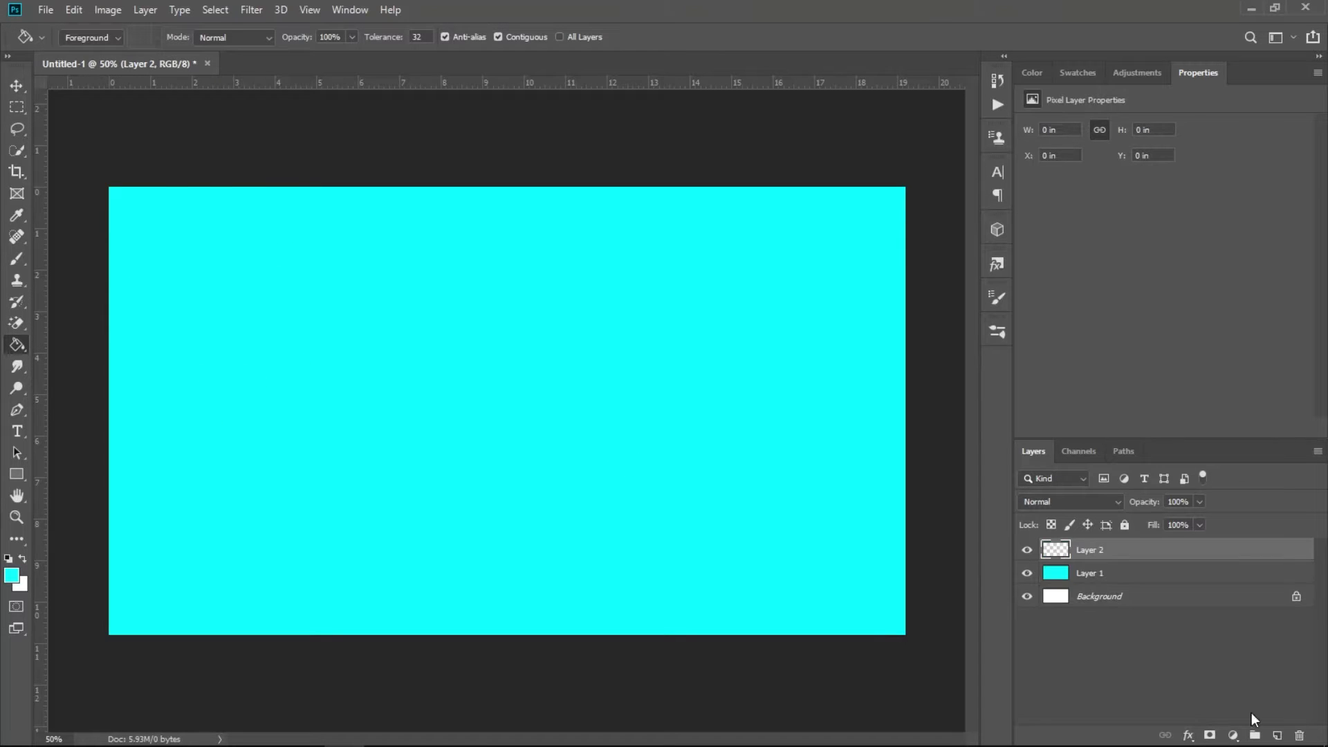
- With the Gradient Tool, set the gradient's start colour stop to teal #013c40
{"action": "right_click", "coordinate": [16, 344]}
{"action": "left_click", "coordinate": [69, 344]}
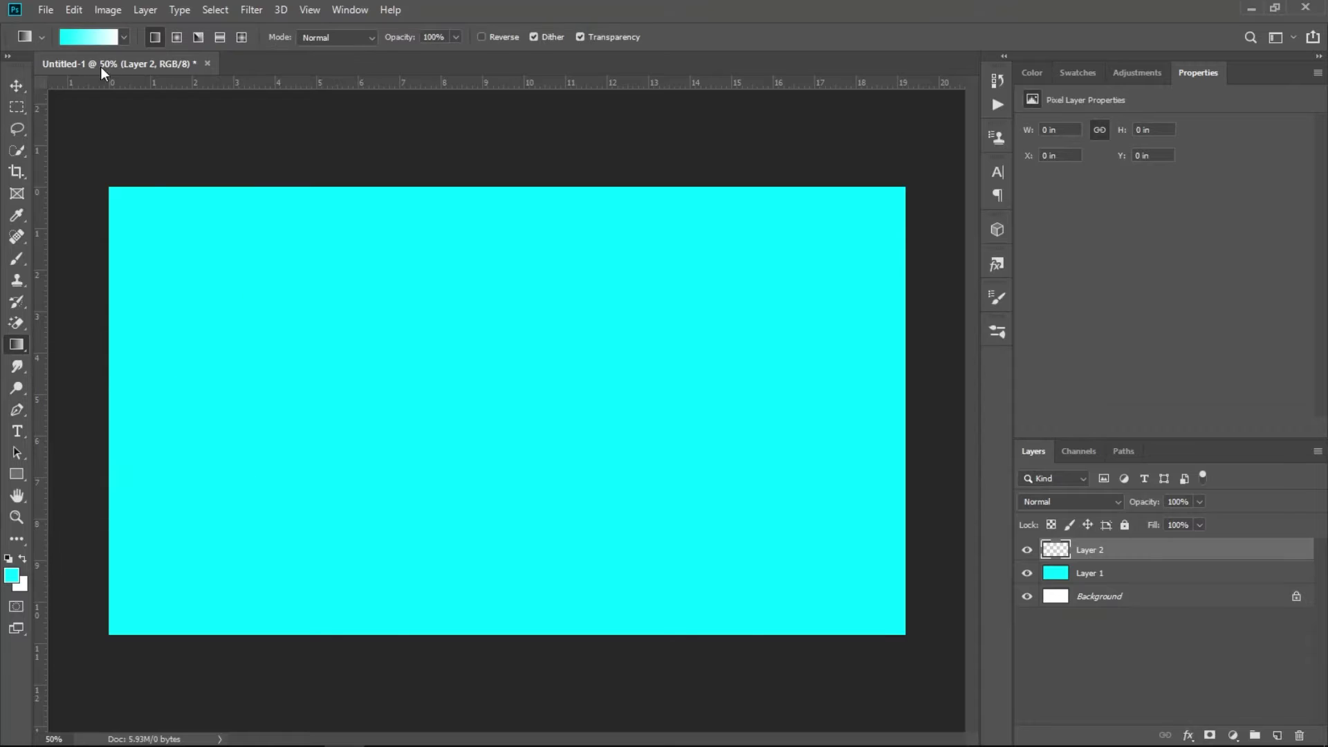
{"action": "left_click", "coordinate": [98, 32]}
{"action": "mouse_move", "coordinate": [925, 38]}
{"action": "left_mouse_down"}
{"action": "mouse_move", "coordinate": [598, 109]}
{"action": "mouse_move", "coordinate": [593, 99]}
{"action": "left_mouse_up"}
{"action": "double_click", "coordinate": [470, 392]}
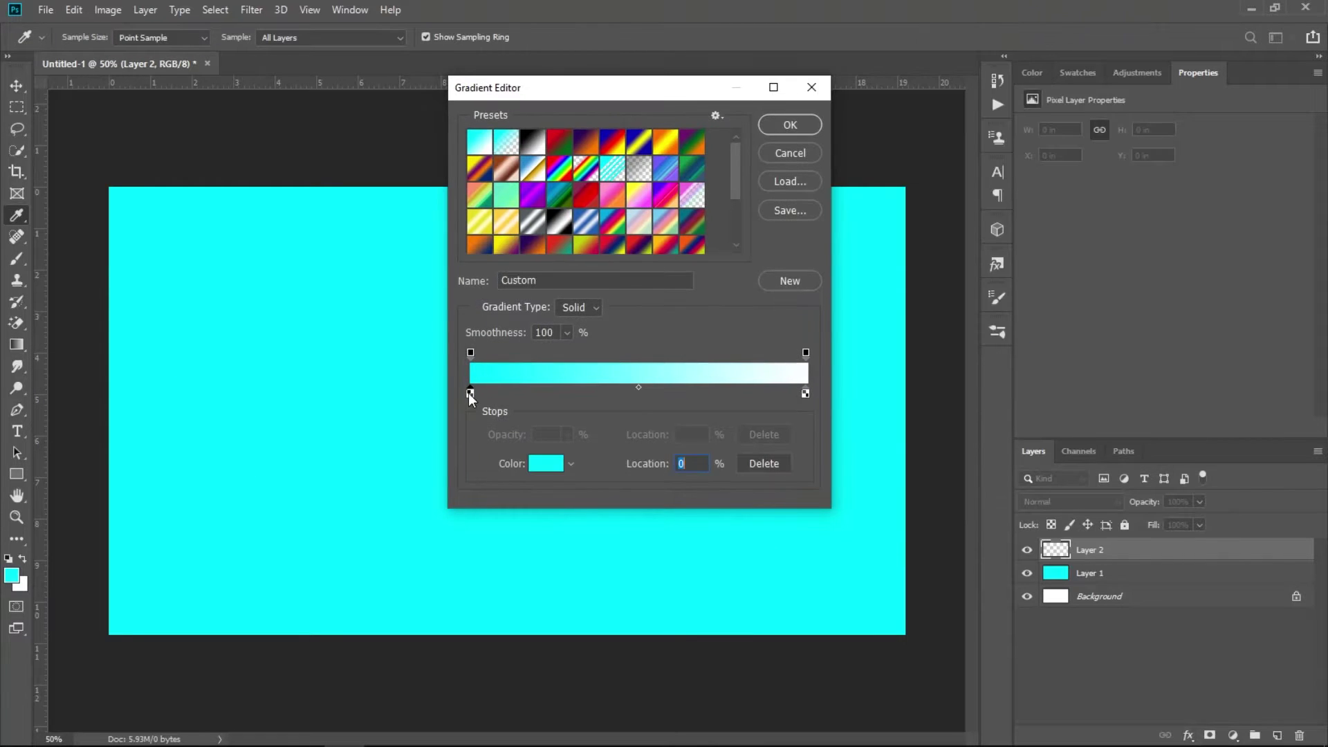
{"action": "type", "text": "013c40"}
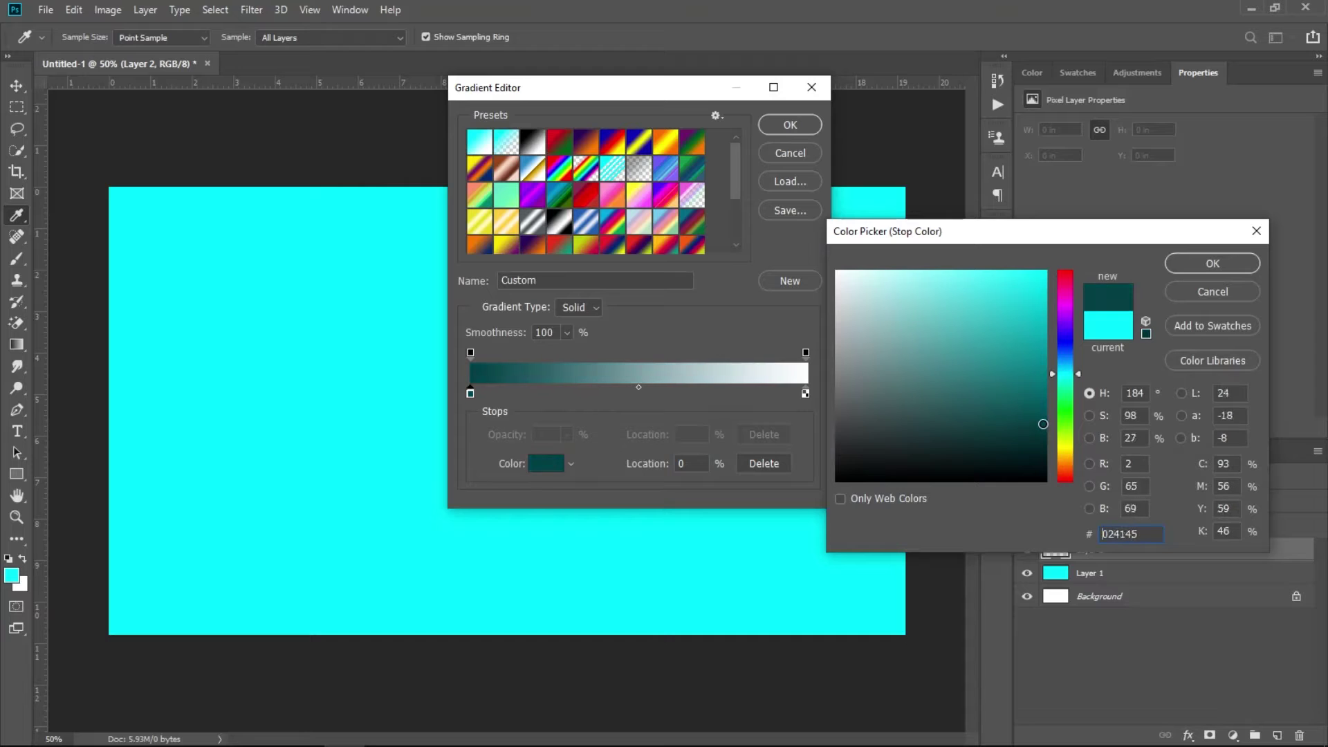
{"action": "left_click_drag", "start_coordinate": [1043, 429], "coordinate": [1044, 401]}
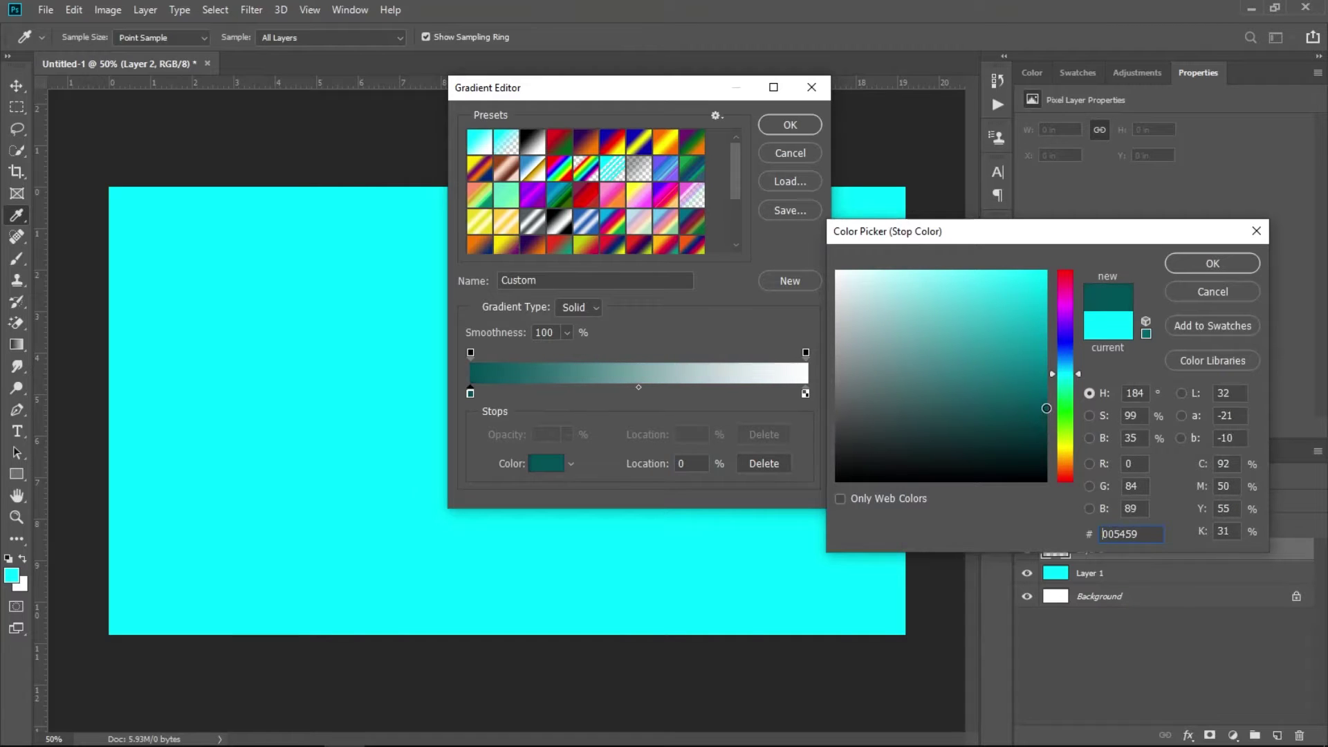
{"action": "key", "text": "Return"}
- Set the gradient's end colour stop to teal #015a57
{"action": "double_click", "coordinate": [805, 394]}
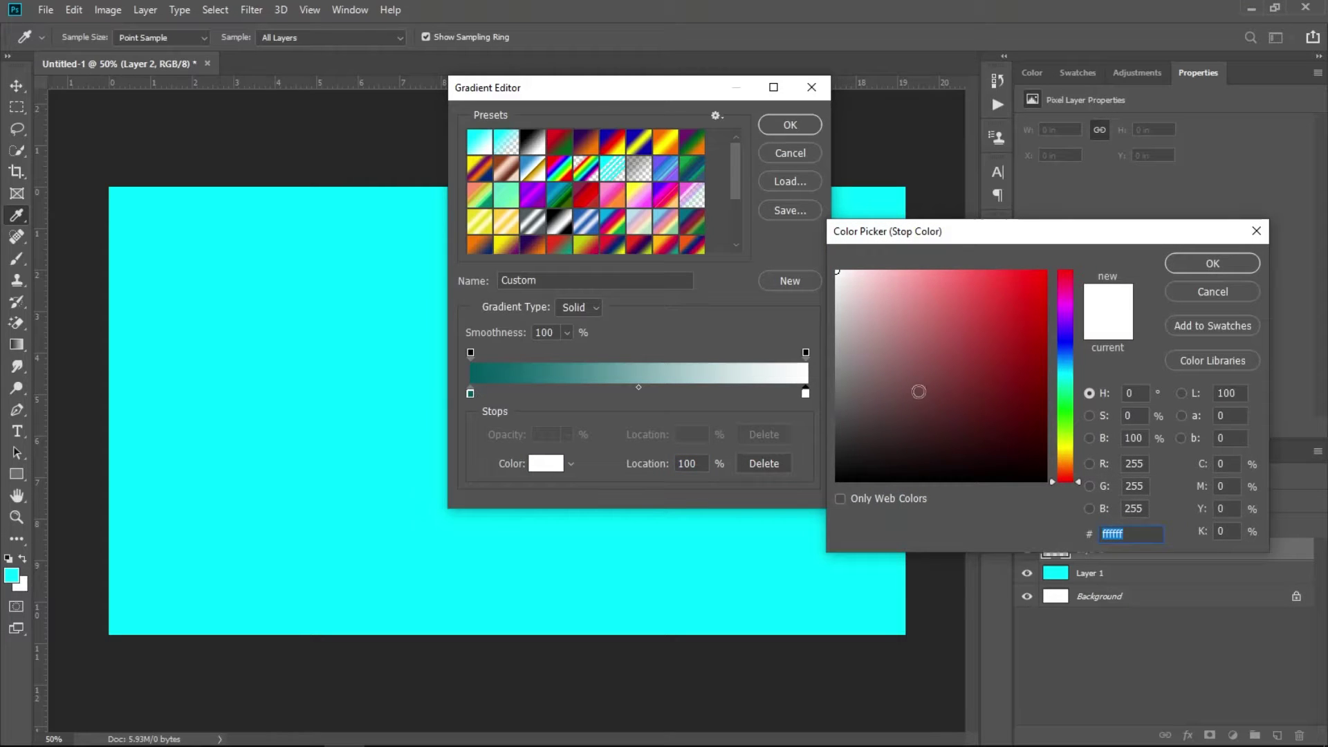
{"action": "mouse_move", "coordinate": [1068, 391]}
{"action": "left_mouse_down"}
{"action": "mouse_move", "coordinate": [1068, 377]}
{"action": "mouse_move", "coordinate": [1045, 411]}
{"action": "mouse_move", "coordinate": [1063, 373]}
{"action": "mouse_move", "coordinate": [1045, 387]}
{"action": "left_mouse_up"}
{"action": "type", "text": "015a57"}
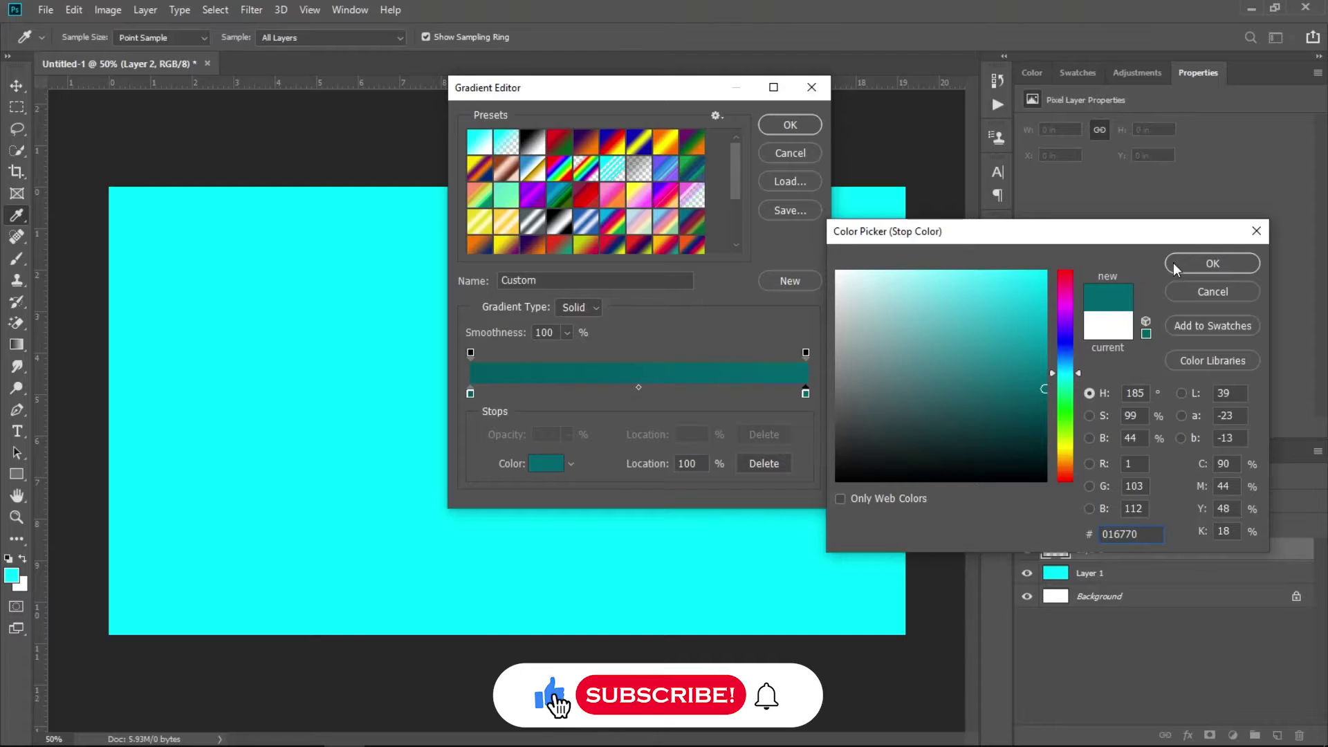
{"action": "key", "text": "Return"}
- Paint the teal gradient across Layer 2, then Free Transform it smaller to leave a cyan border
{"action": "left_click", "coordinate": [789, 126]}
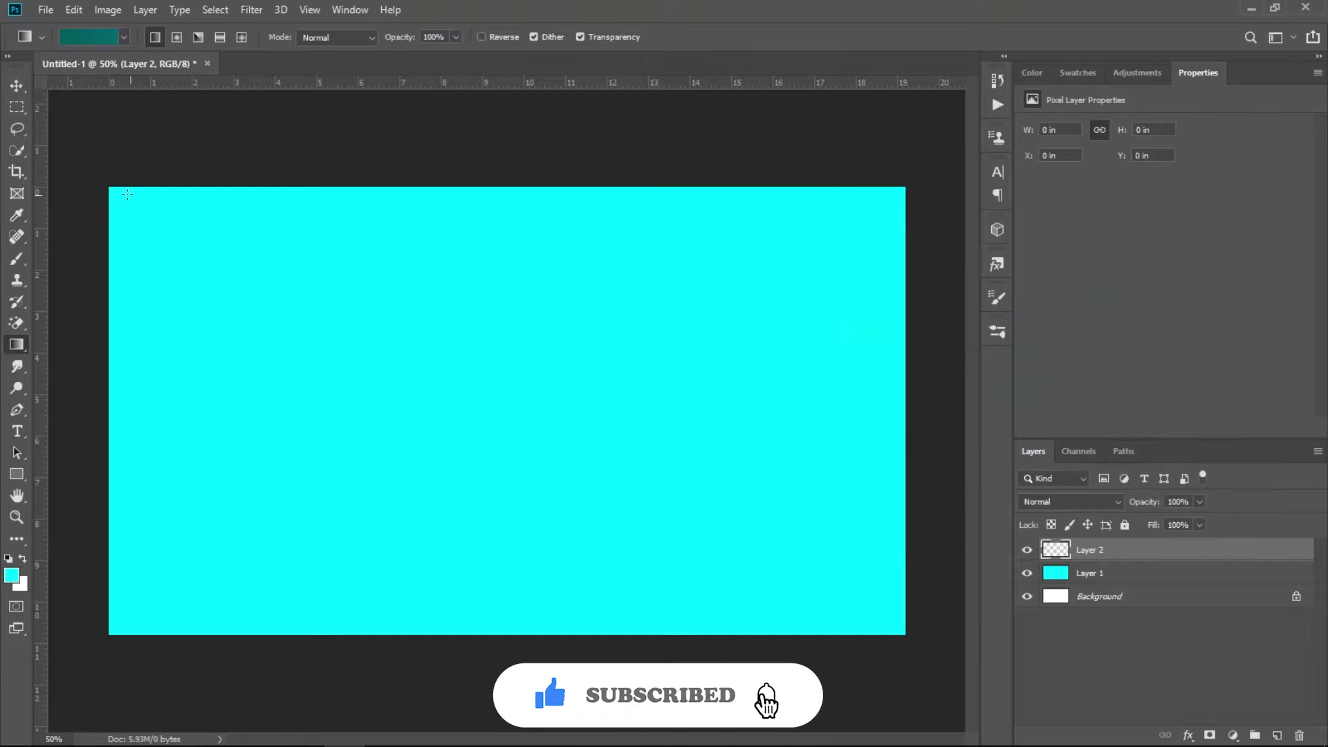
{"action": "mouse_move", "coordinate": [904, 632]}
{"action": "left_mouse_down"}
{"action": "mouse_move", "coordinate": [224, 223]}
{"action": "mouse_move", "coordinate": [111, 189]}
{"action": "left_mouse_up"}
{"action": "left_click", "coordinate": [215, 10]}
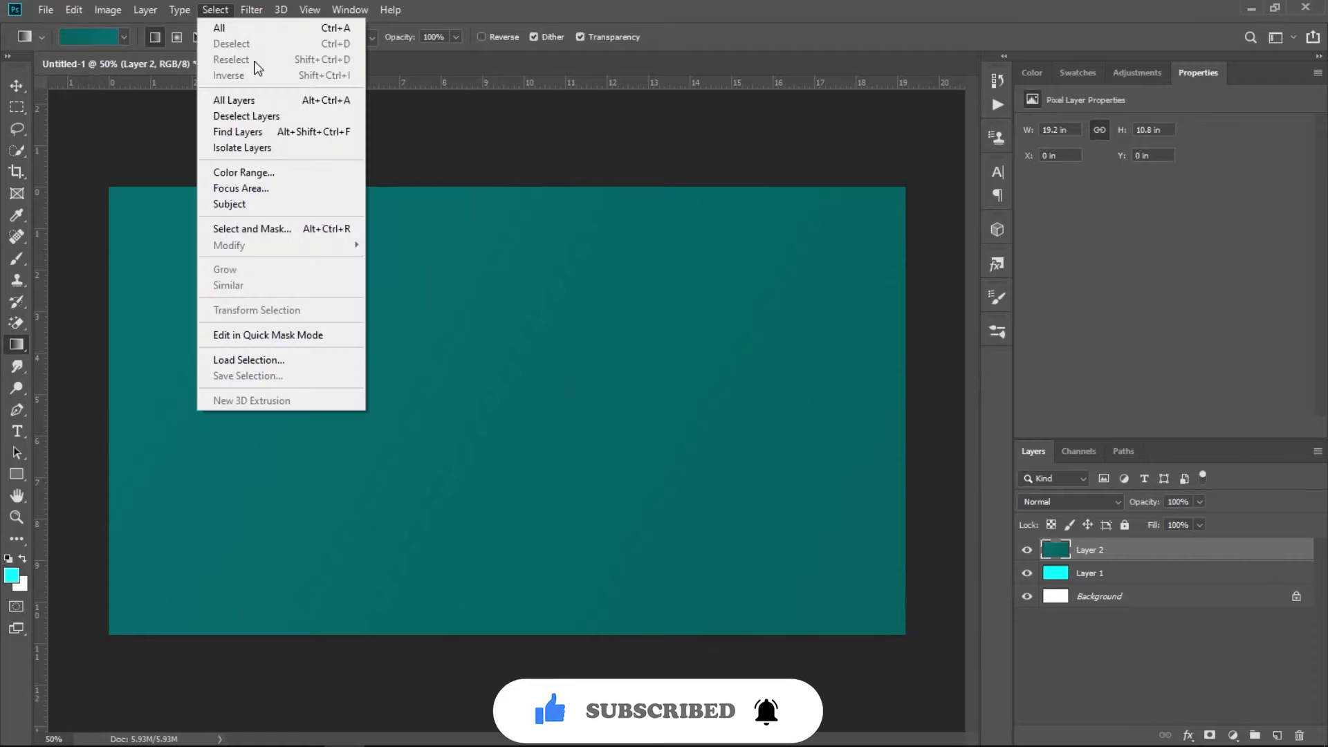
{"action": "left_click", "coordinate": [73, 9]}
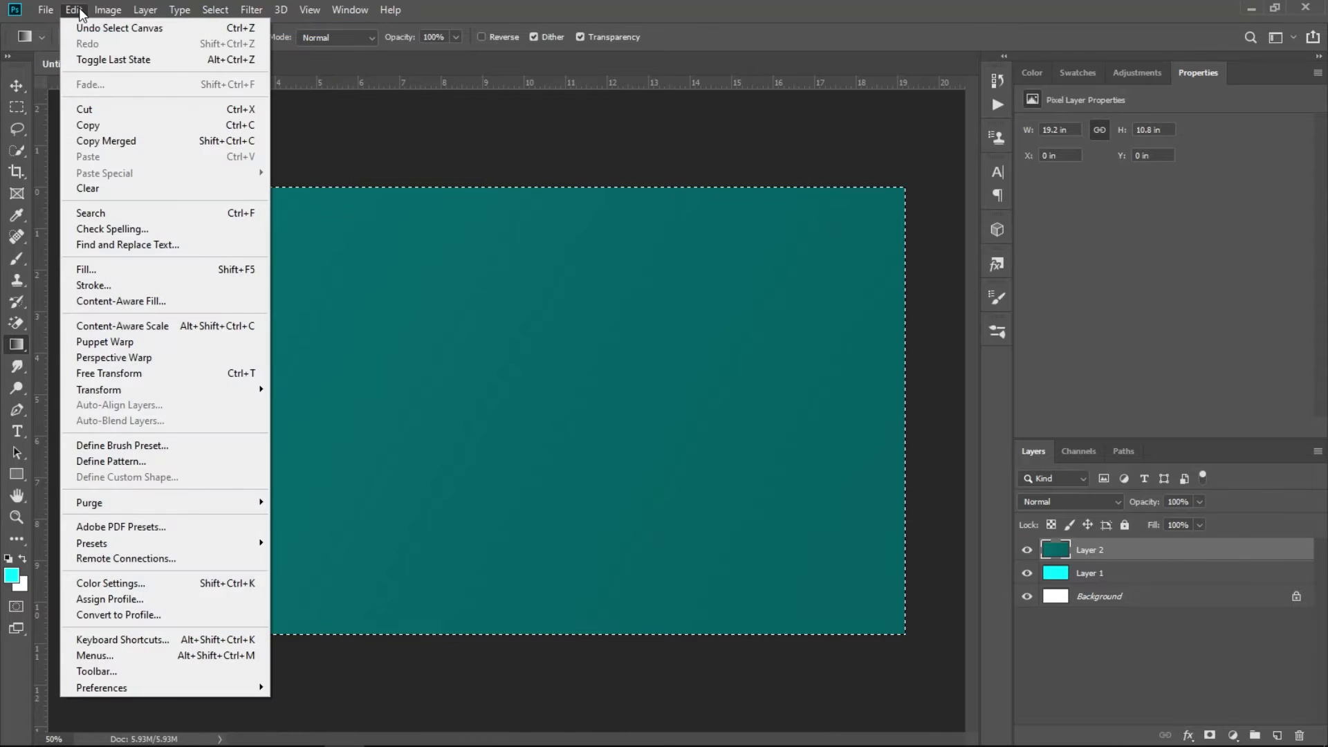
{"action": "left_click", "coordinate": [119, 374]}
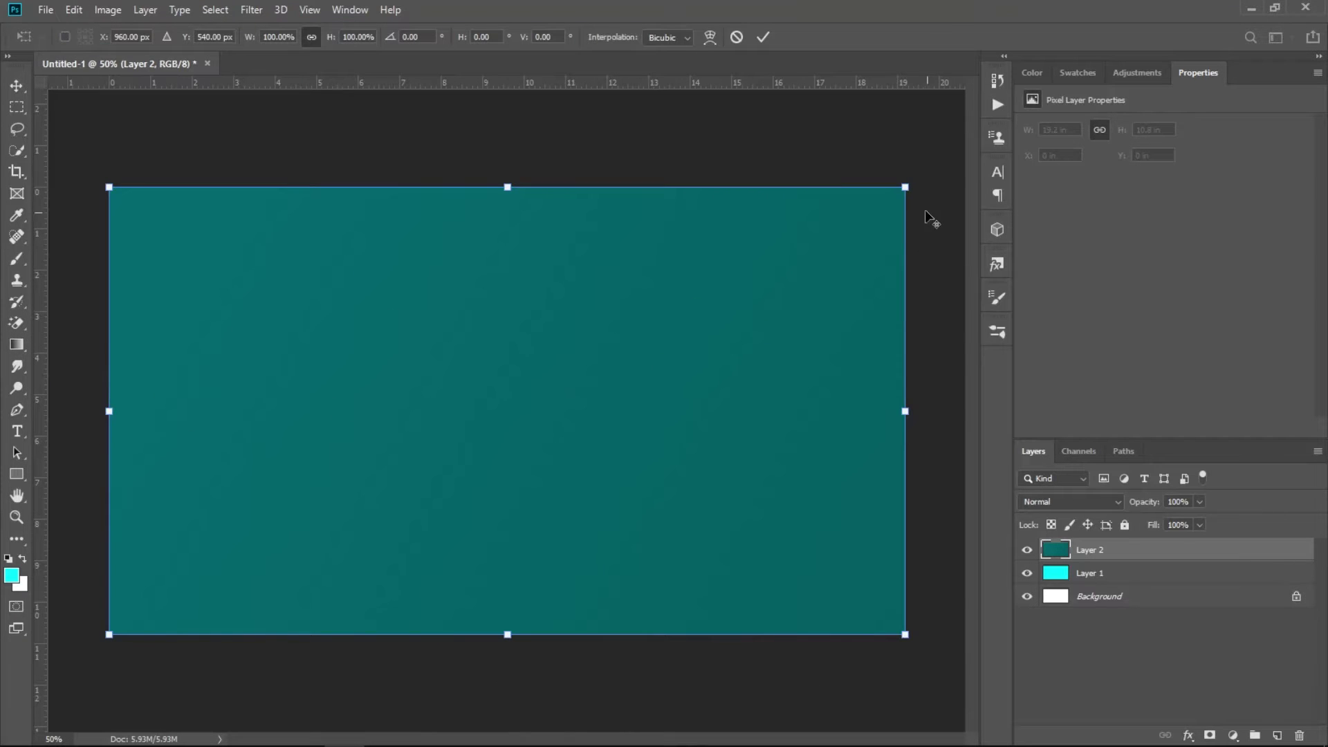
{"action": "left_click_drag", "start_coordinate": [905, 187], "coordinate": [883, 206]}
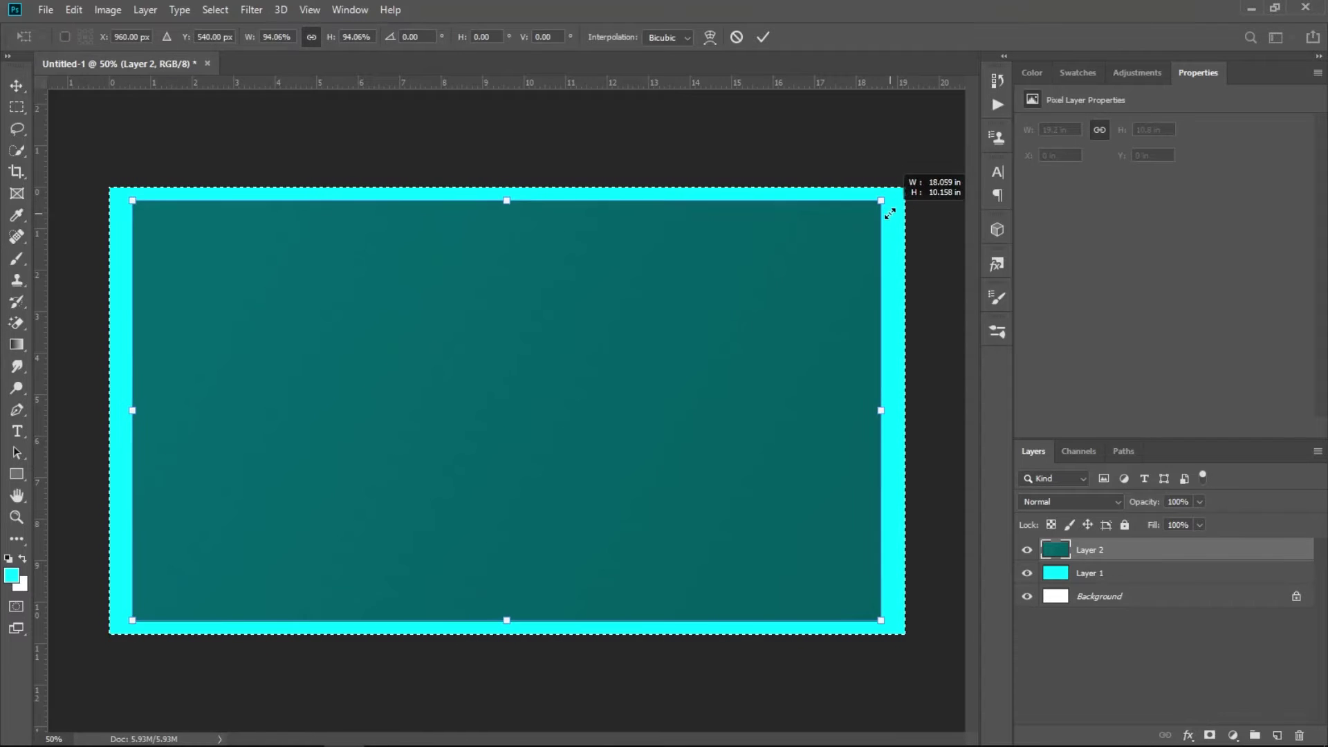
{"action": "left_click_drag", "start_coordinate": [883, 206], "coordinate": [884, 216]}
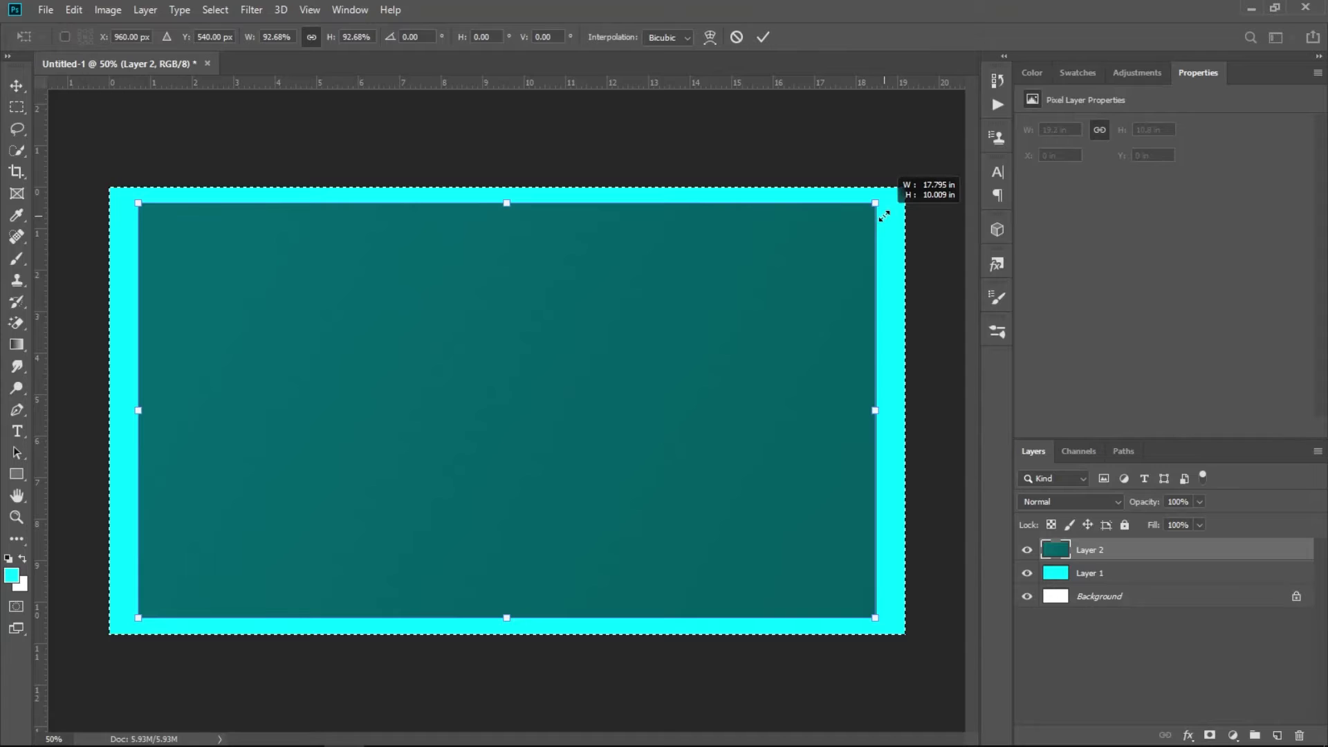
{"action": "key", "text": "Return"}
{"action": "key", "text": "g"}
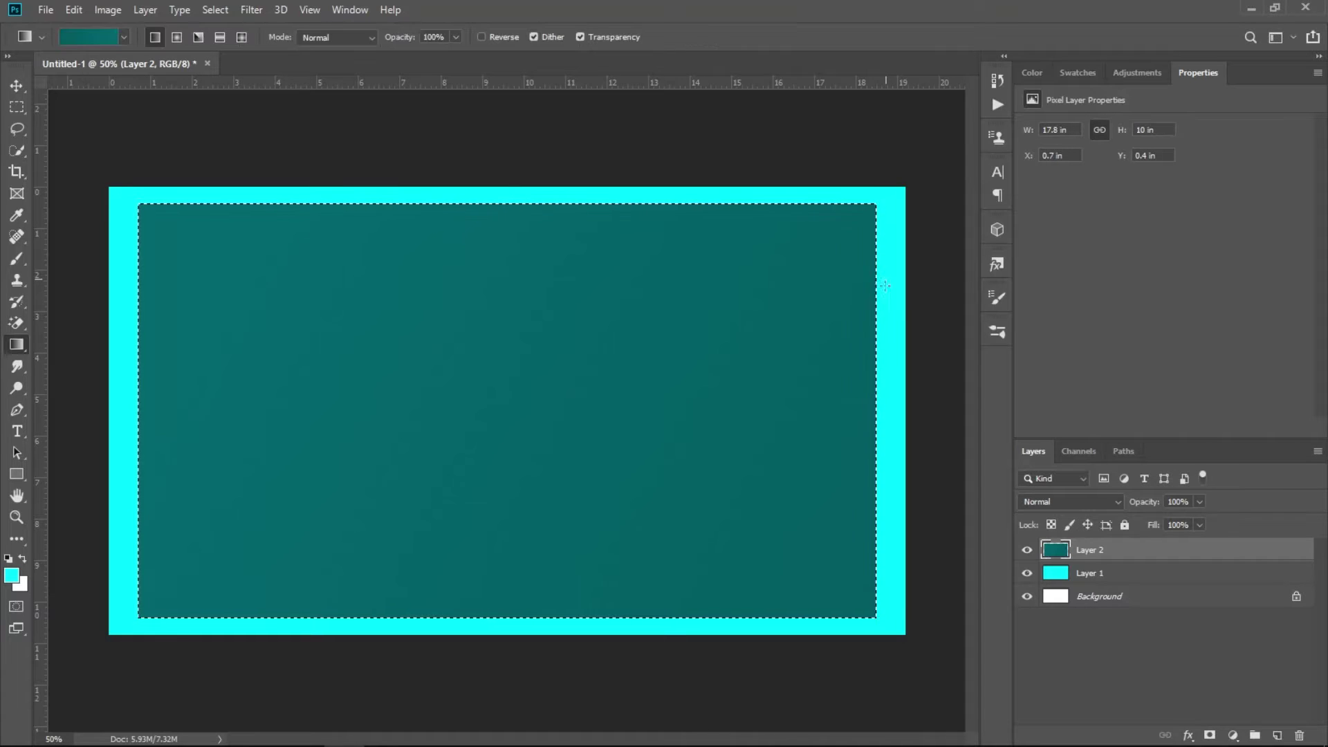
- Add an Inner Shadow to Layer 2: 43% opacity, 28 px distance, 117 px size, 130° angle
{"action": "left_click", "coordinate": [1187, 736]}
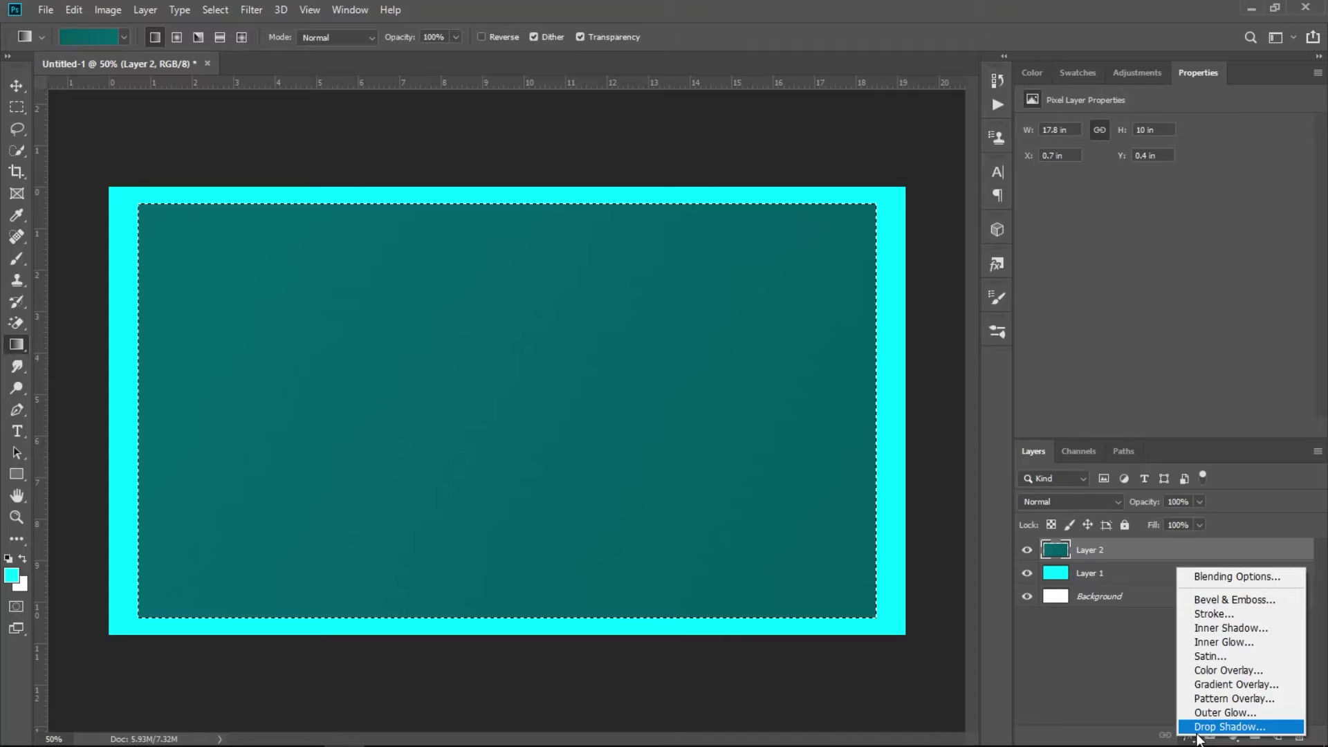
{"action": "left_click", "coordinate": [1227, 629]}
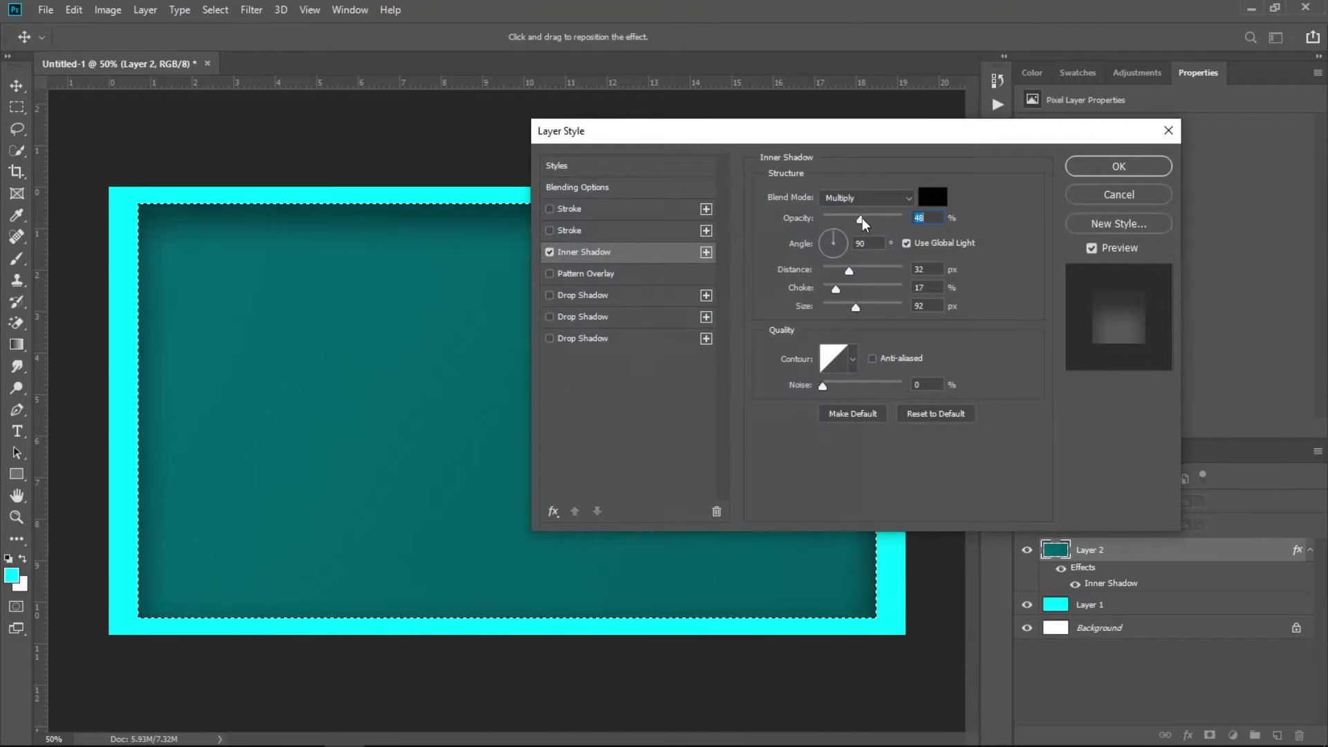
{"action": "left_click_drag", "start_coordinate": [858, 218], "coordinate": [856, 218]}
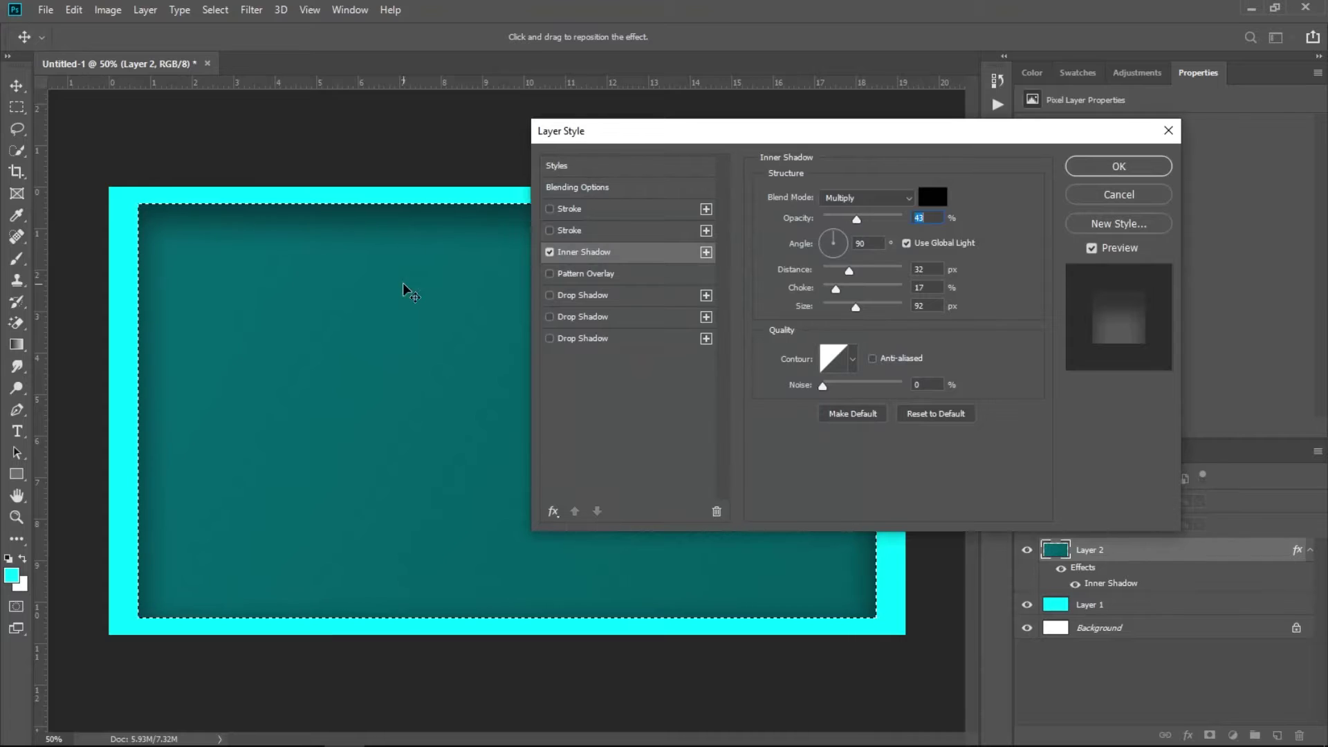
{"action": "left_click", "coordinate": [845, 274]}
{"action": "left_click_drag", "start_coordinate": [846, 273], "coordinate": [864, 309]}
{"action": "left_click", "coordinate": [831, 244]}
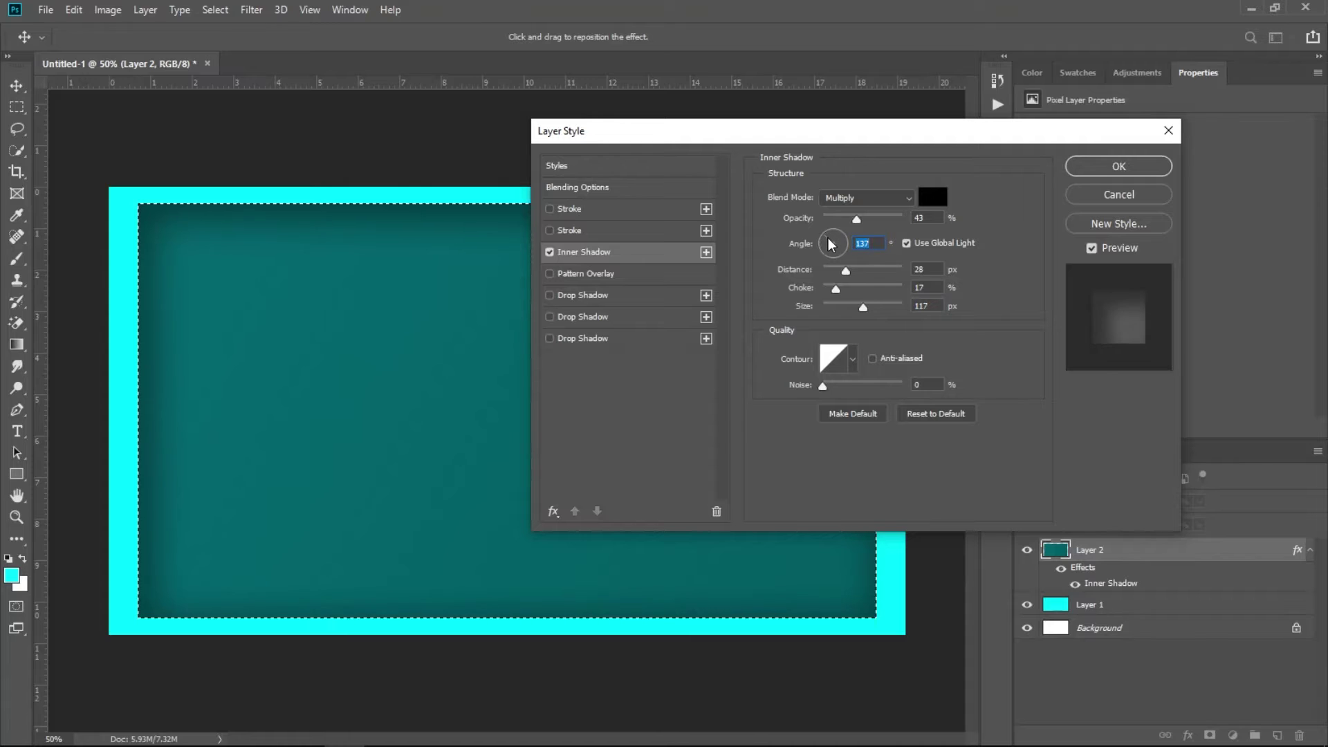
{"action": "left_click_drag", "start_coordinate": [831, 243], "coordinate": [829, 242]}
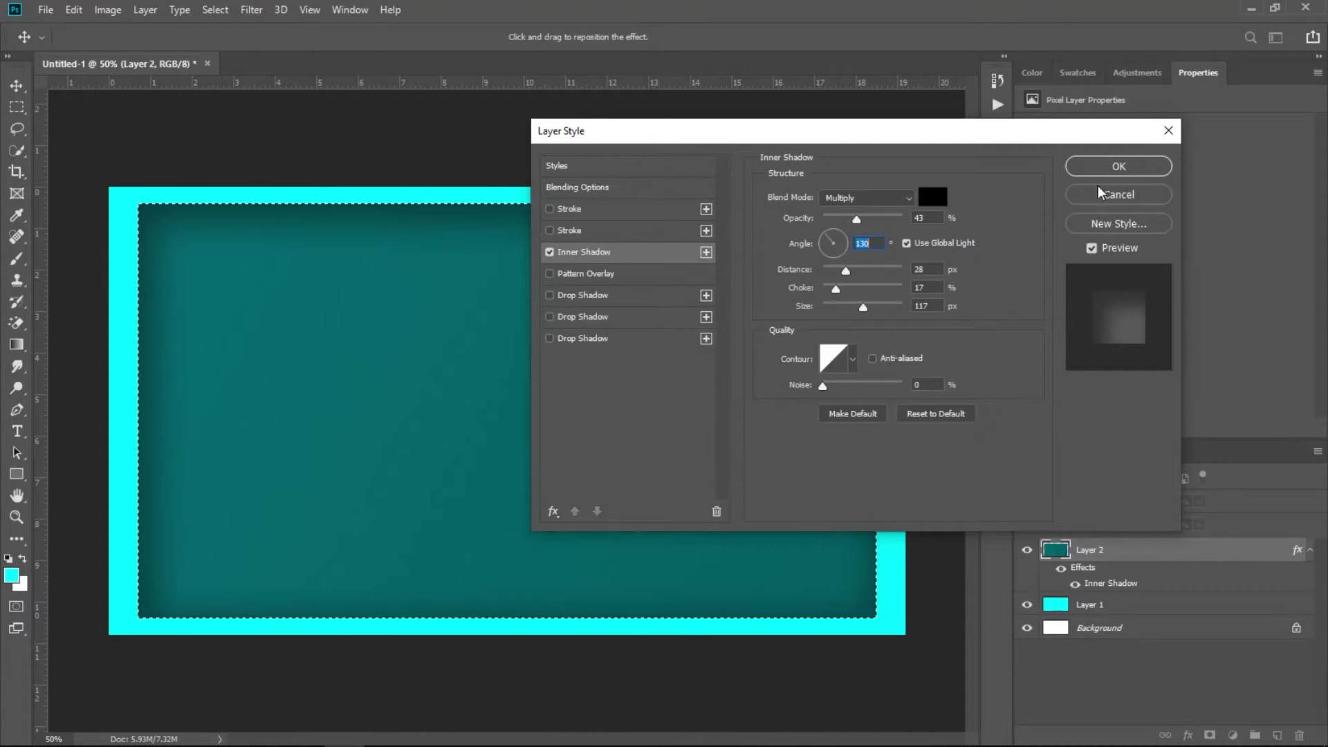
{"action": "left_click", "coordinate": [1118, 166]}
- Deselect, then set the Type tool to Cooper Black, 72 pt, in a teal colour
{"action": "left_click", "coordinate": [211, 11]}
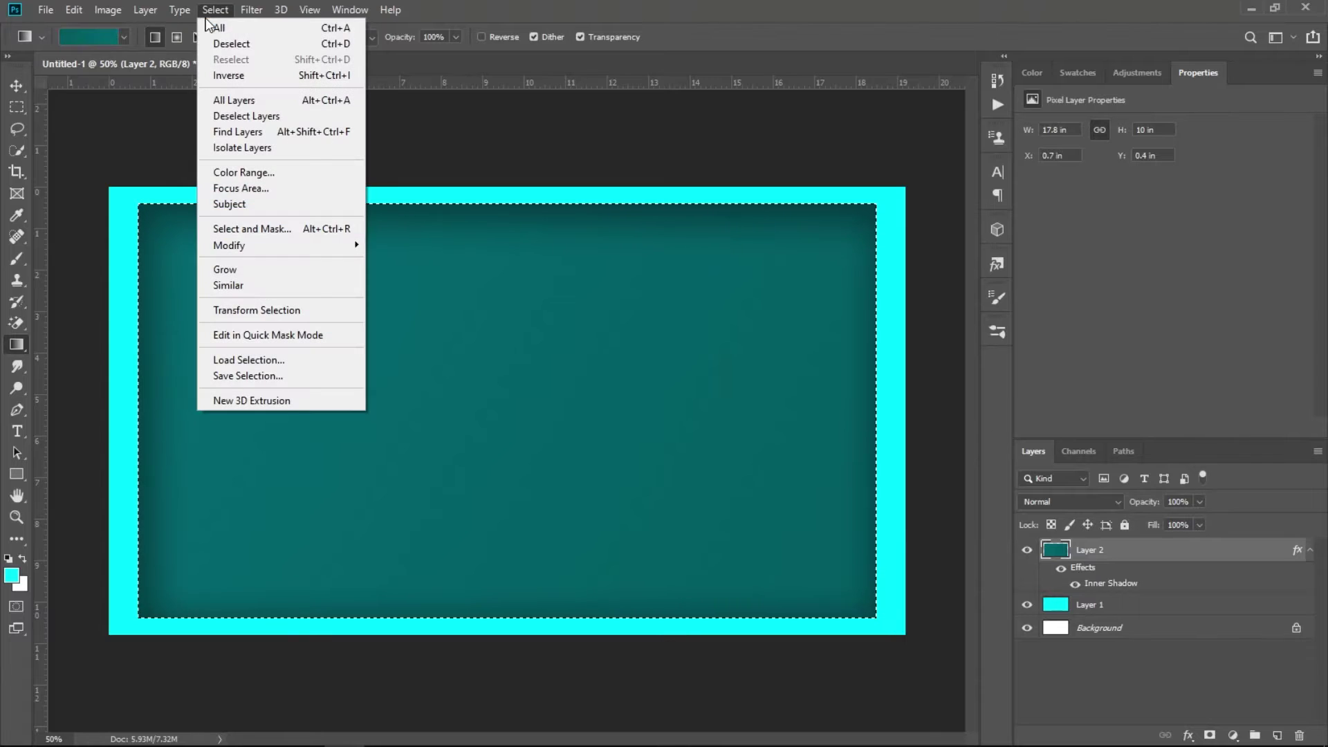
{"action": "left_click", "coordinate": [230, 45]}
{"action": "key", "text": "v"}
{"action": "left_click", "coordinate": [17, 431]}
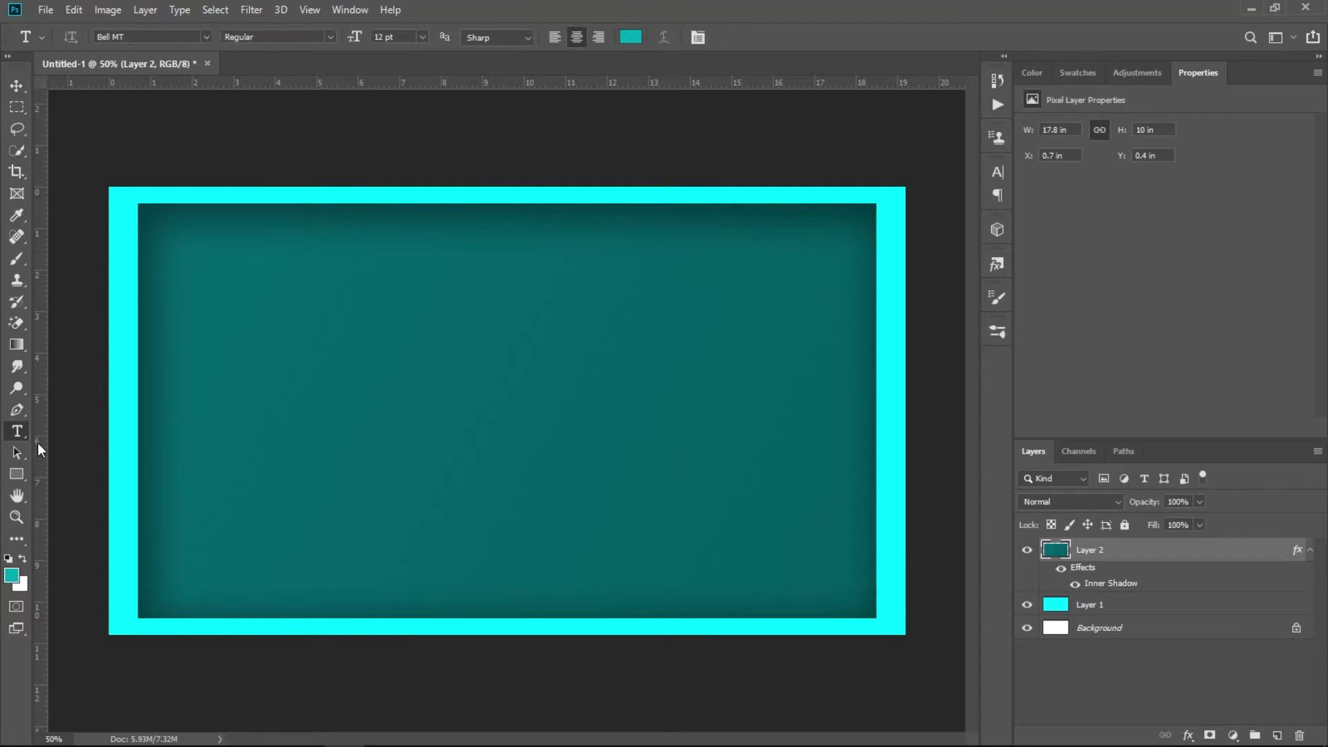
{"action": "left_click", "coordinate": [206, 37]}
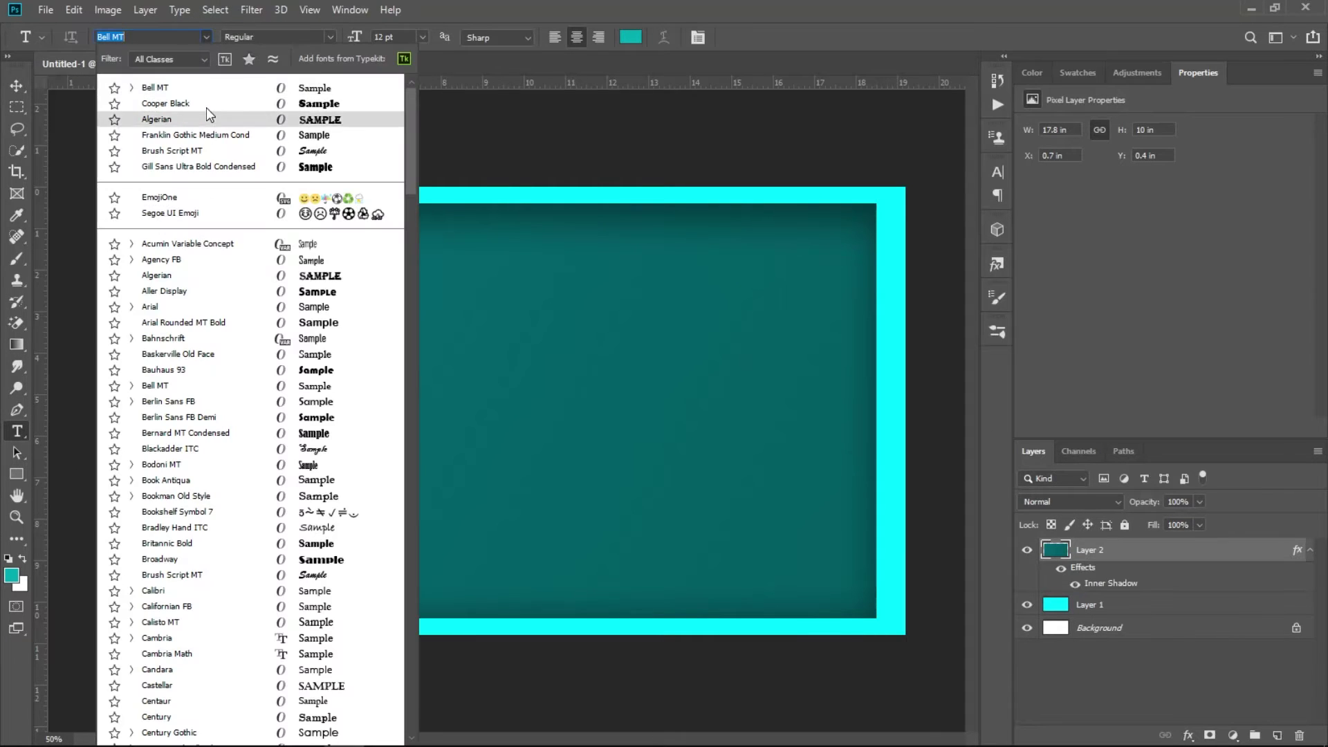
{"action": "left_click", "coordinate": [207, 103]}
{"action": "left_click", "coordinate": [422, 36]}
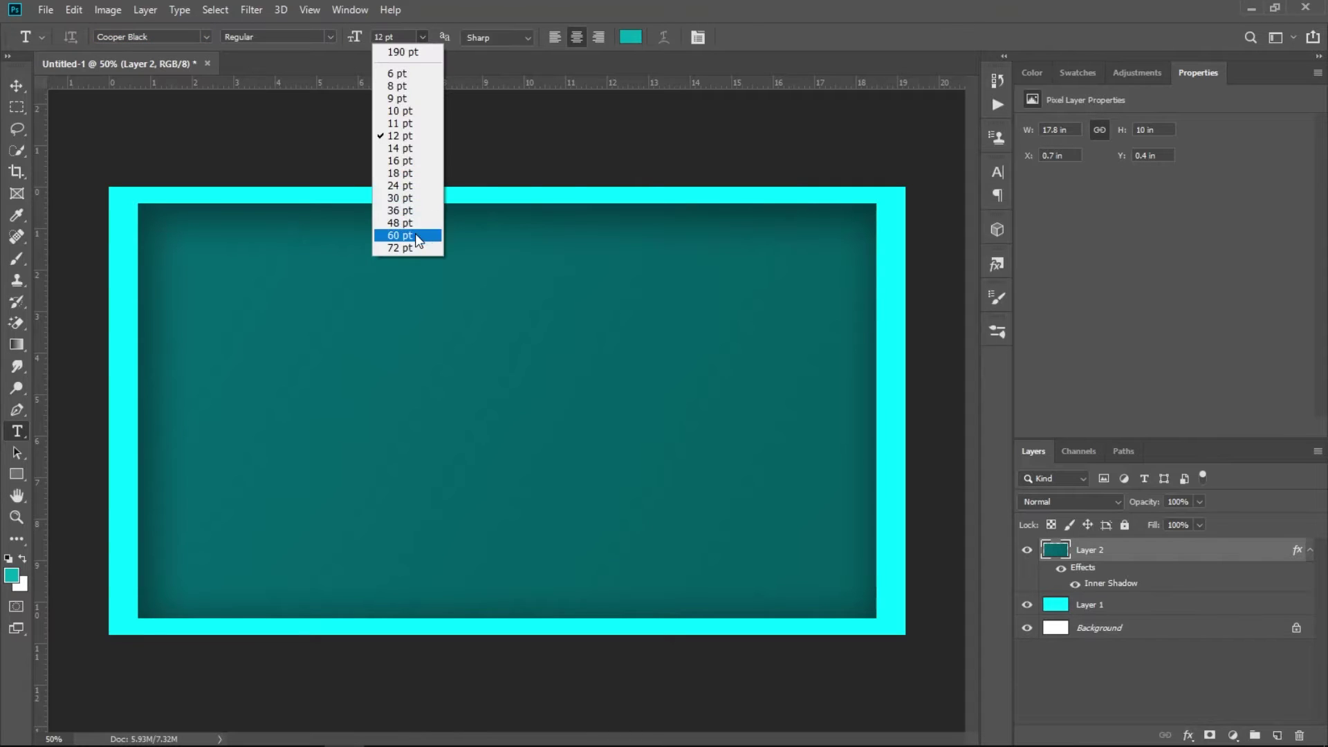
{"action": "left_click", "coordinate": [415, 234]}
{"action": "left_click", "coordinate": [627, 38]}
{"action": "left_click", "coordinate": [1043, 333]}
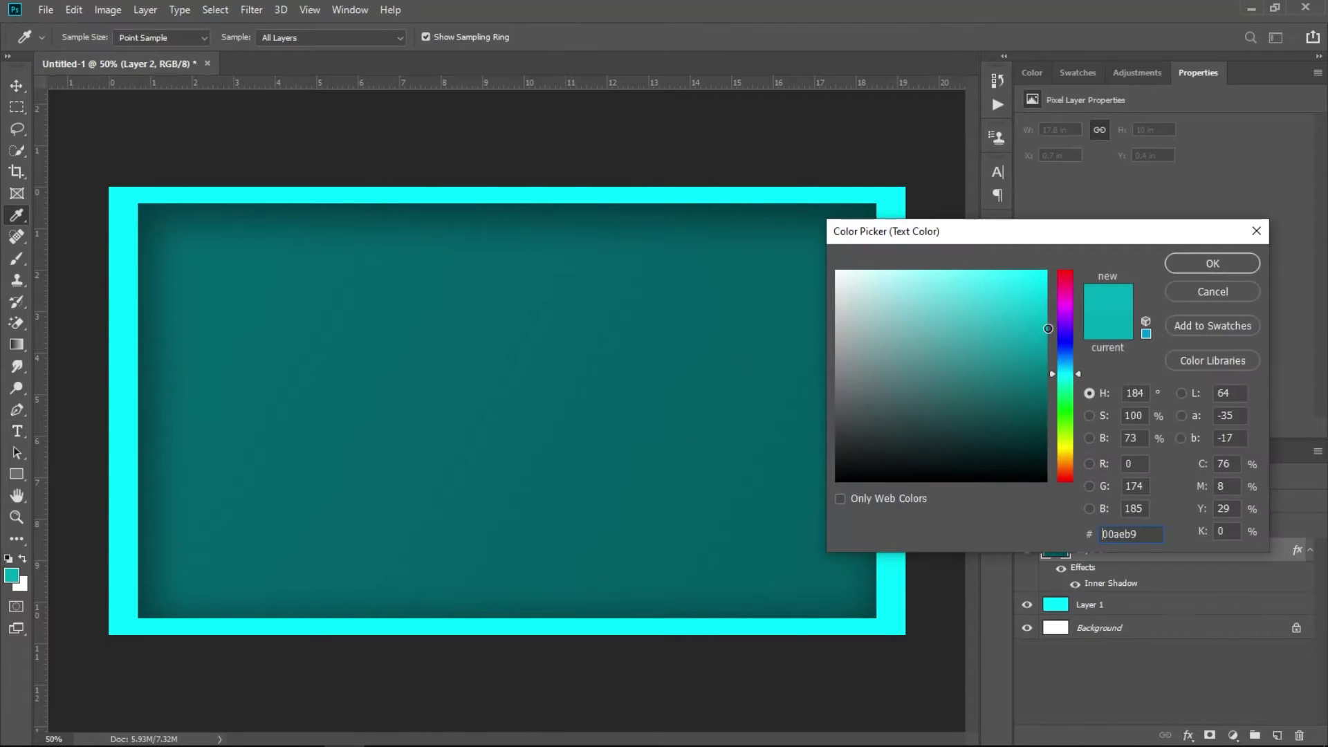
{"action": "key", "text": "Return"}
- Type 'SankiTalent' in the panel's centre and nudge it slightly right
{"action": "left_click", "coordinate": [485, 421]}
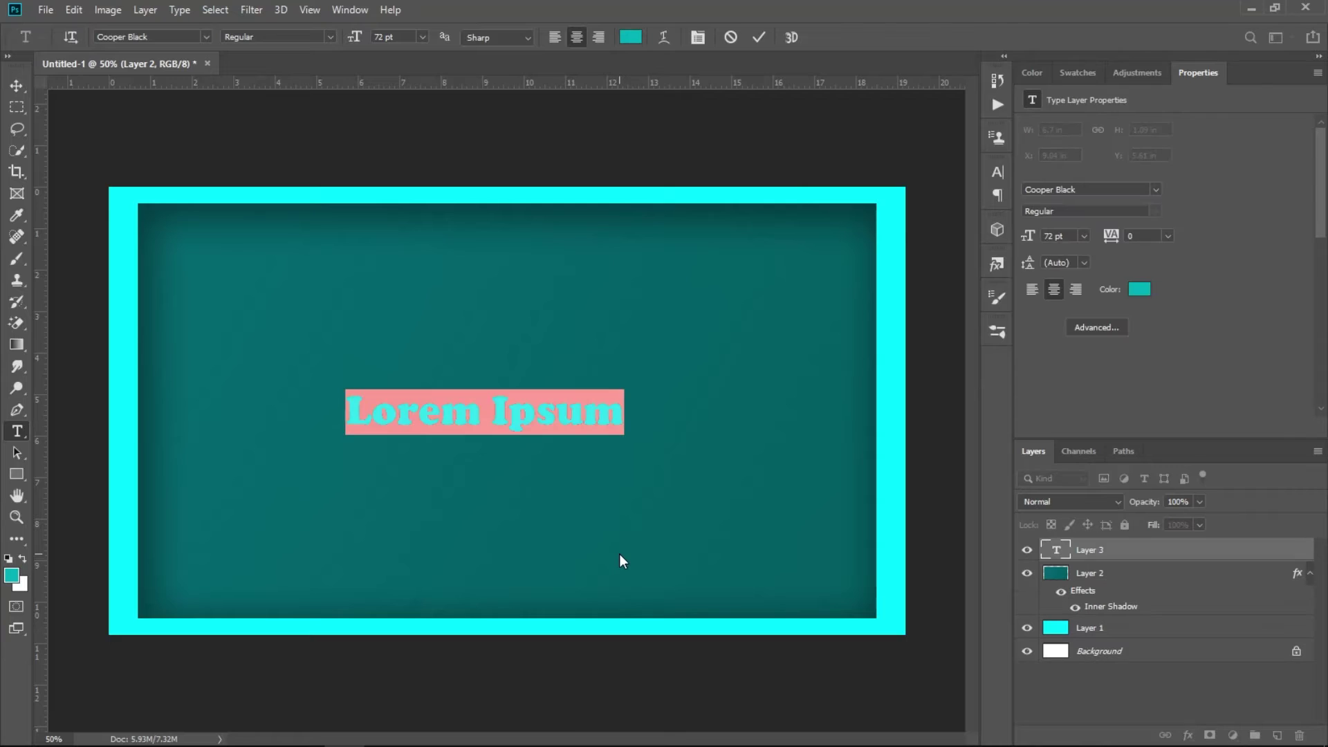
{"action": "key", "text": "BackSpace"}
{"action": "type", "text": "S"}
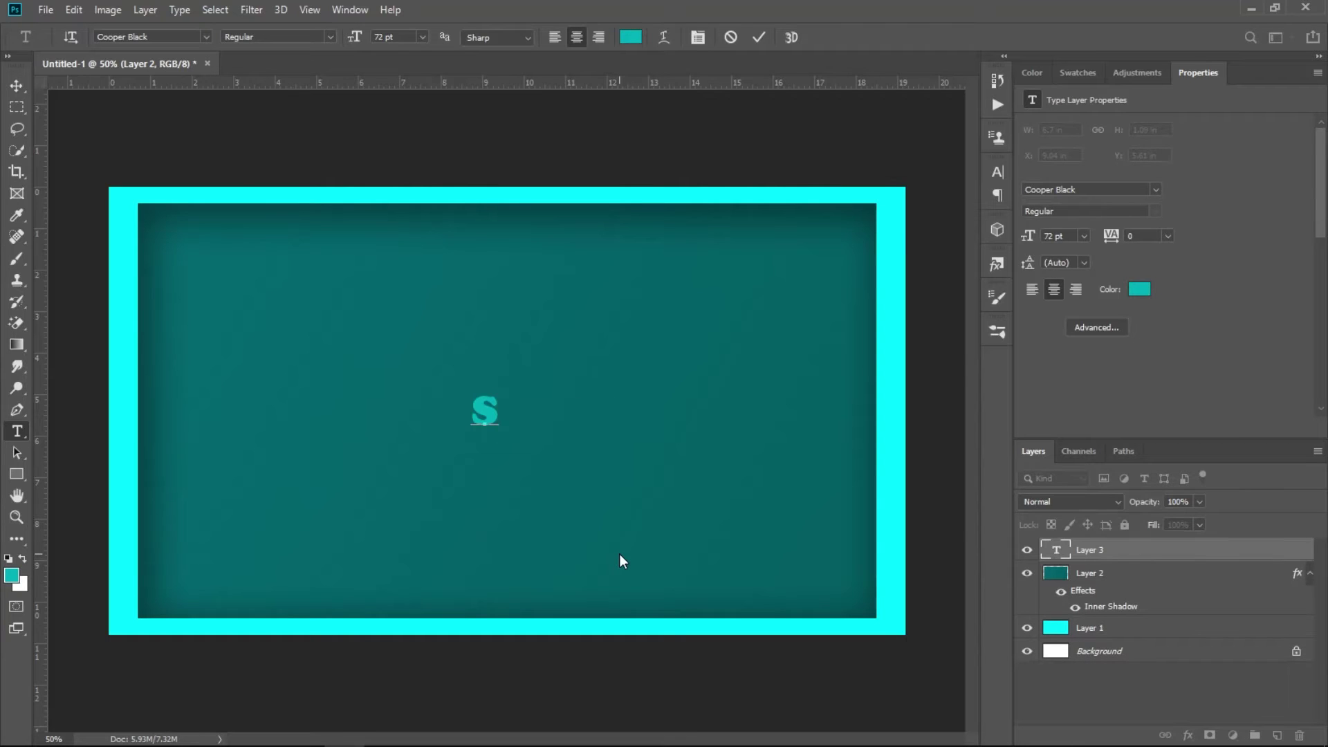
{"action": "type", "text": "anki"}
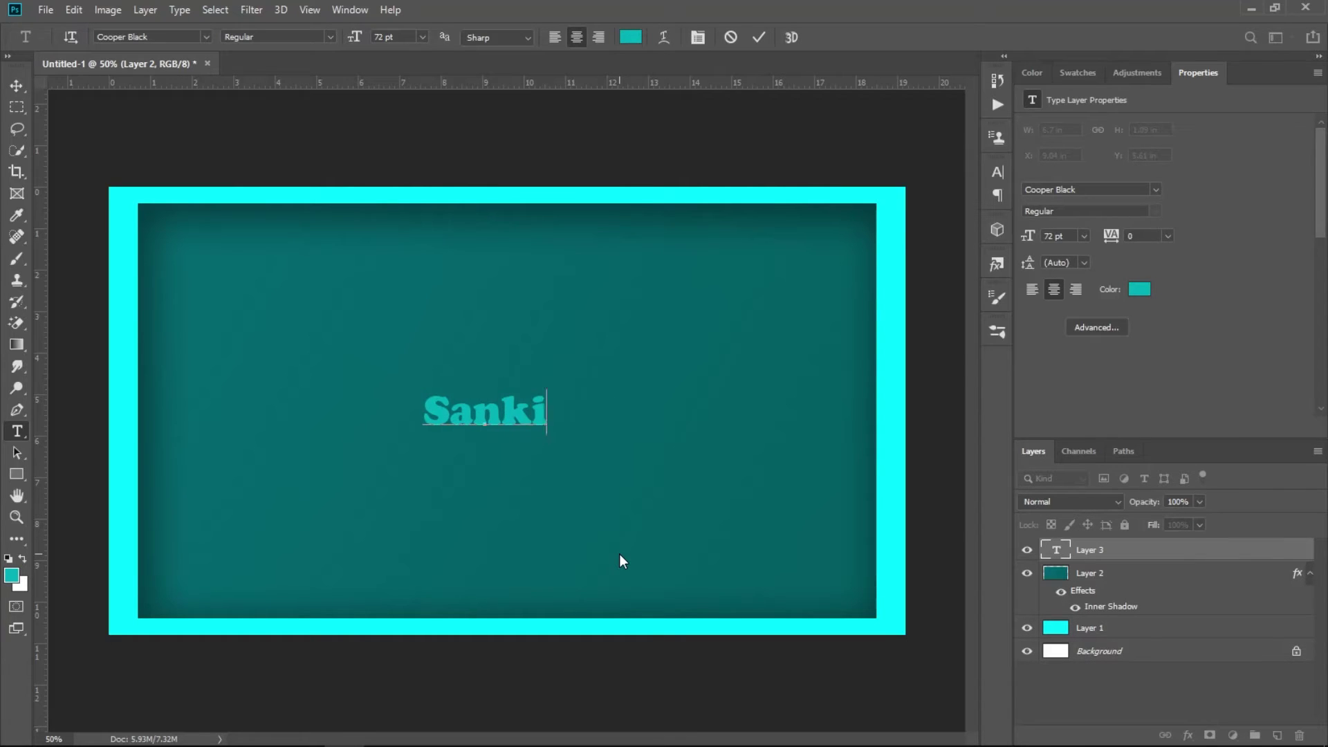
{"action": "type", "text": "Talen"}
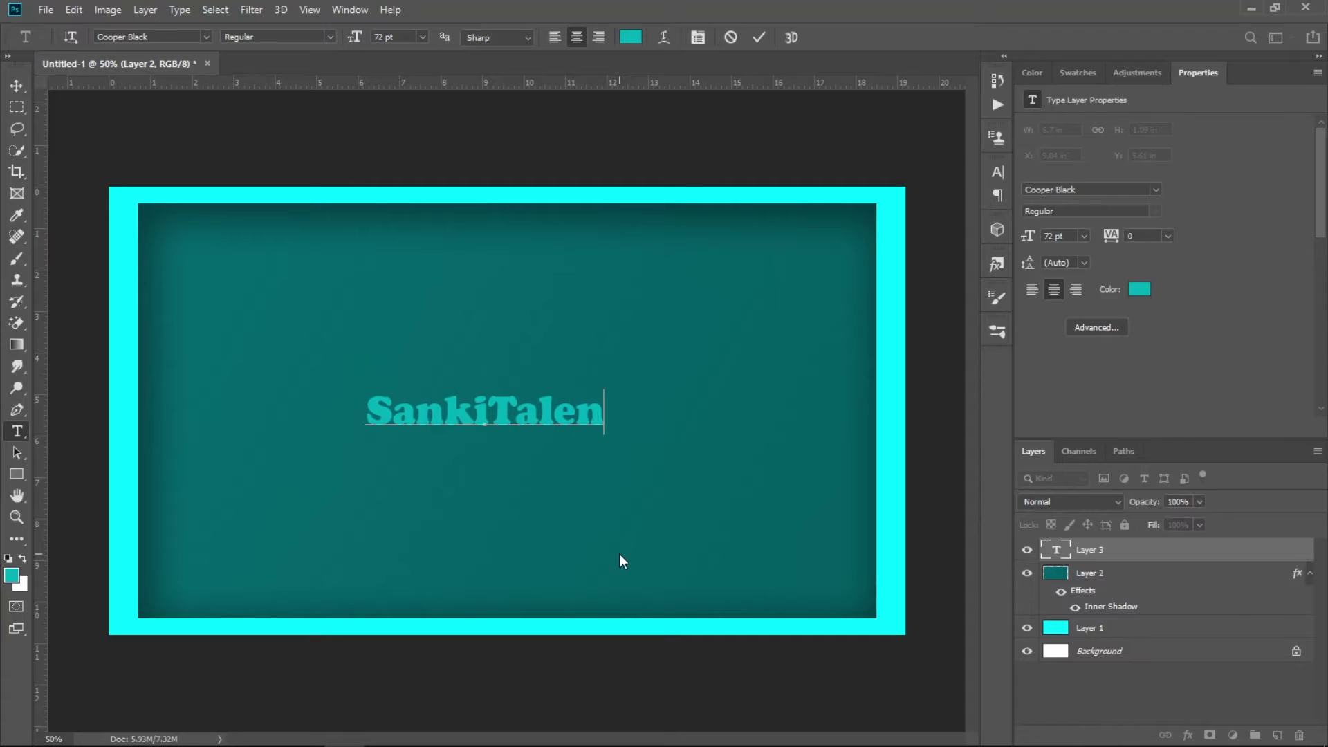
{"action": "type", "text": "t"}
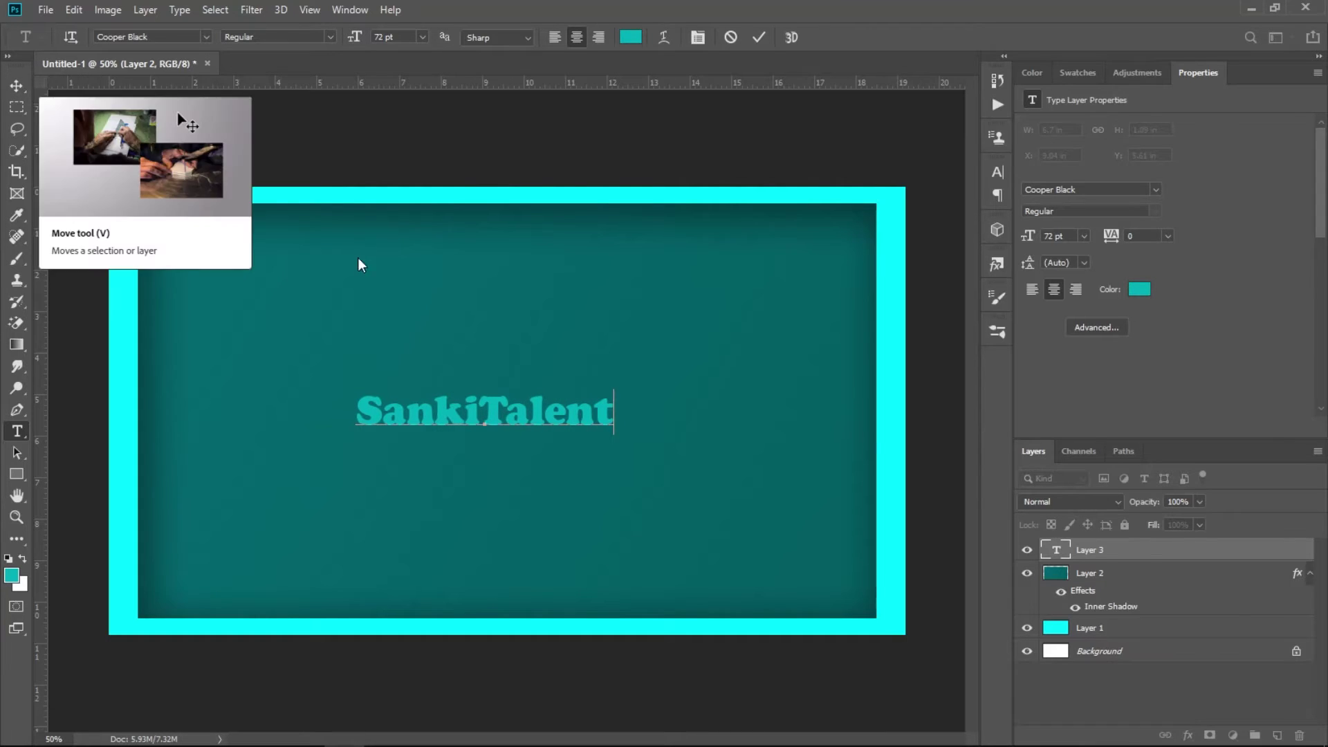
{"action": "left_click", "coordinate": [17, 87]}
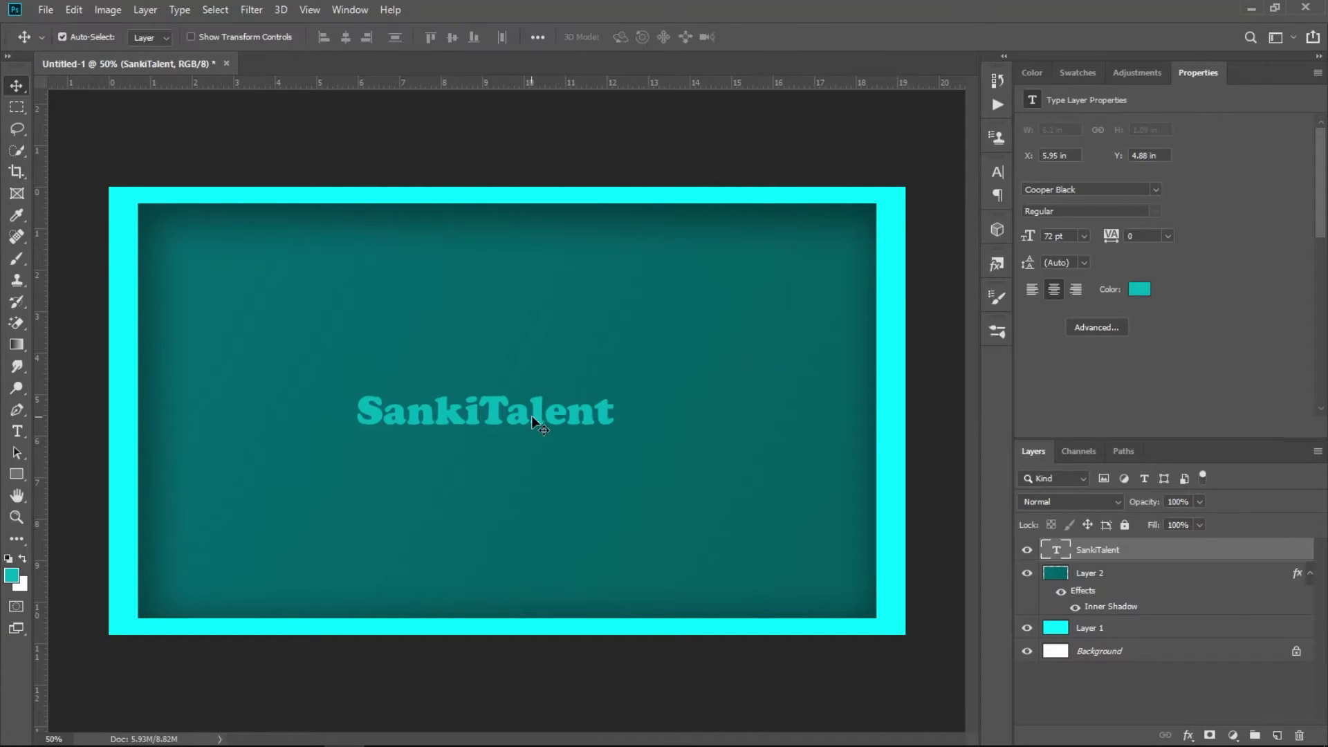
{"action": "left_click_drag", "start_coordinate": [532, 414], "coordinate": [554, 415]}
- In the Character panel, make the SankiTalent text 190 pt and a brighter cyan
{"action": "left_click", "coordinate": [997, 171]}
{"action": "type", "text": "190"}
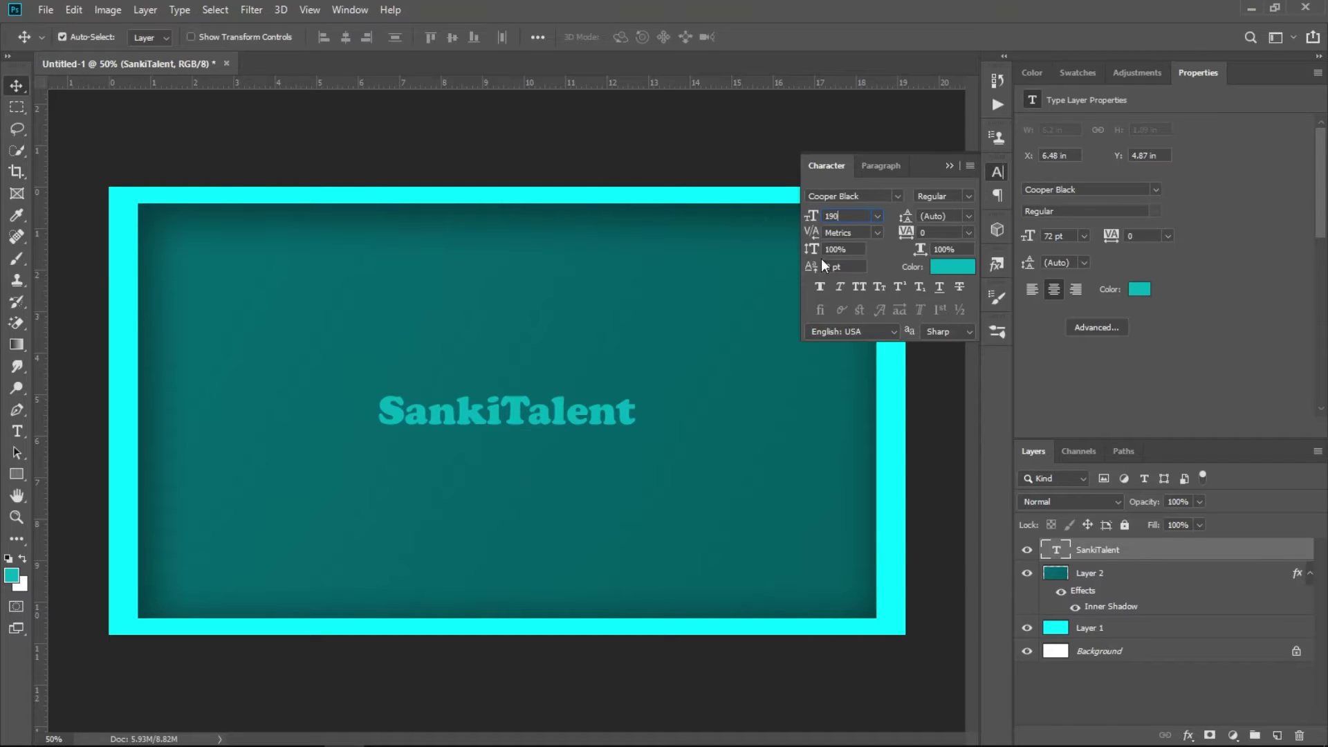
{"action": "left_click", "coordinate": [947, 269]}
{"action": "left_click_drag", "start_coordinate": [1034, 317], "coordinate": [1046, 294]}
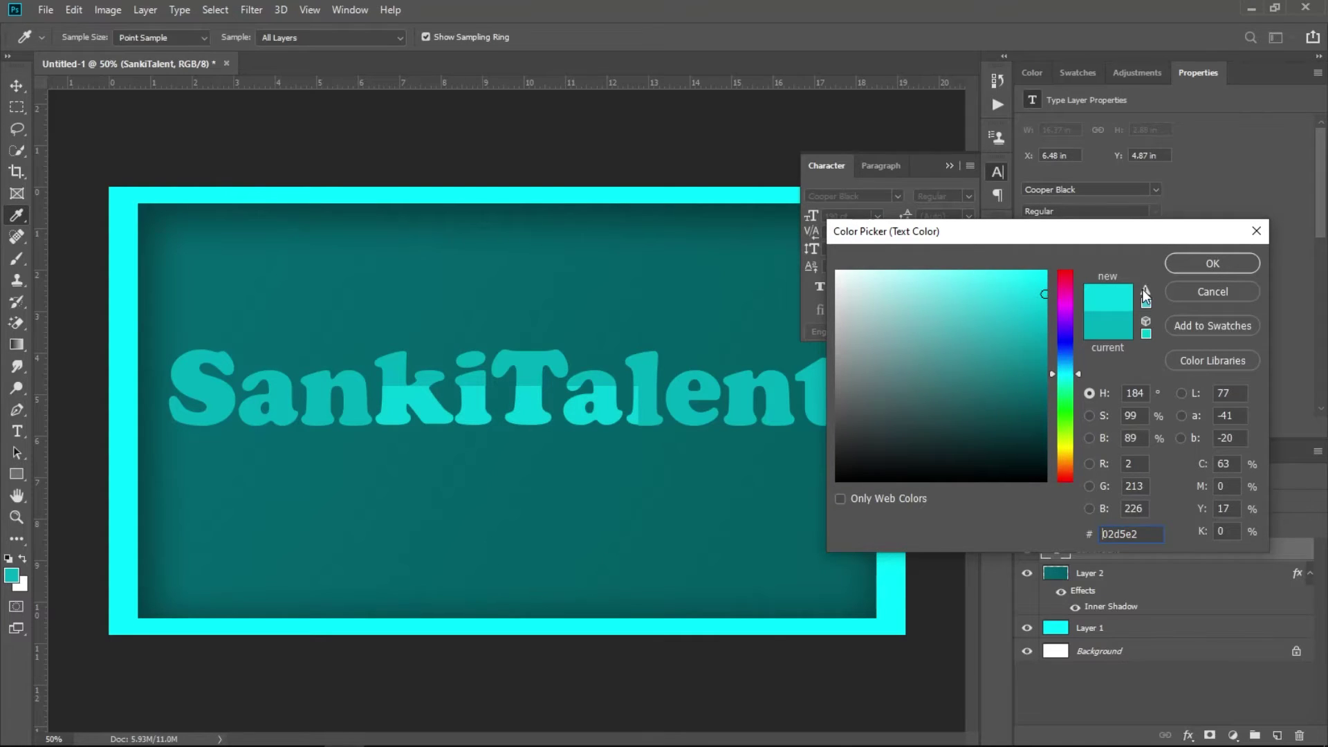
{"action": "left_click", "coordinate": [1214, 263]}
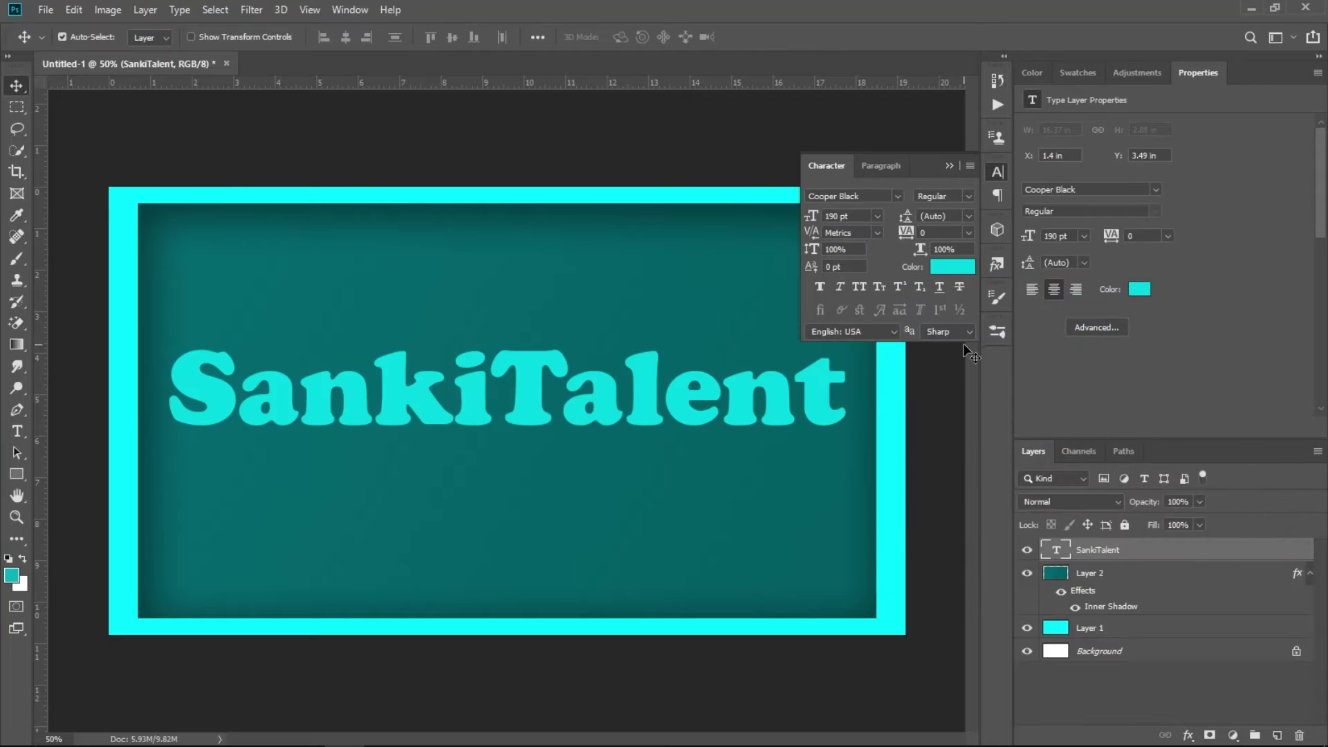
{"action": "left_click", "coordinate": [954, 166]}
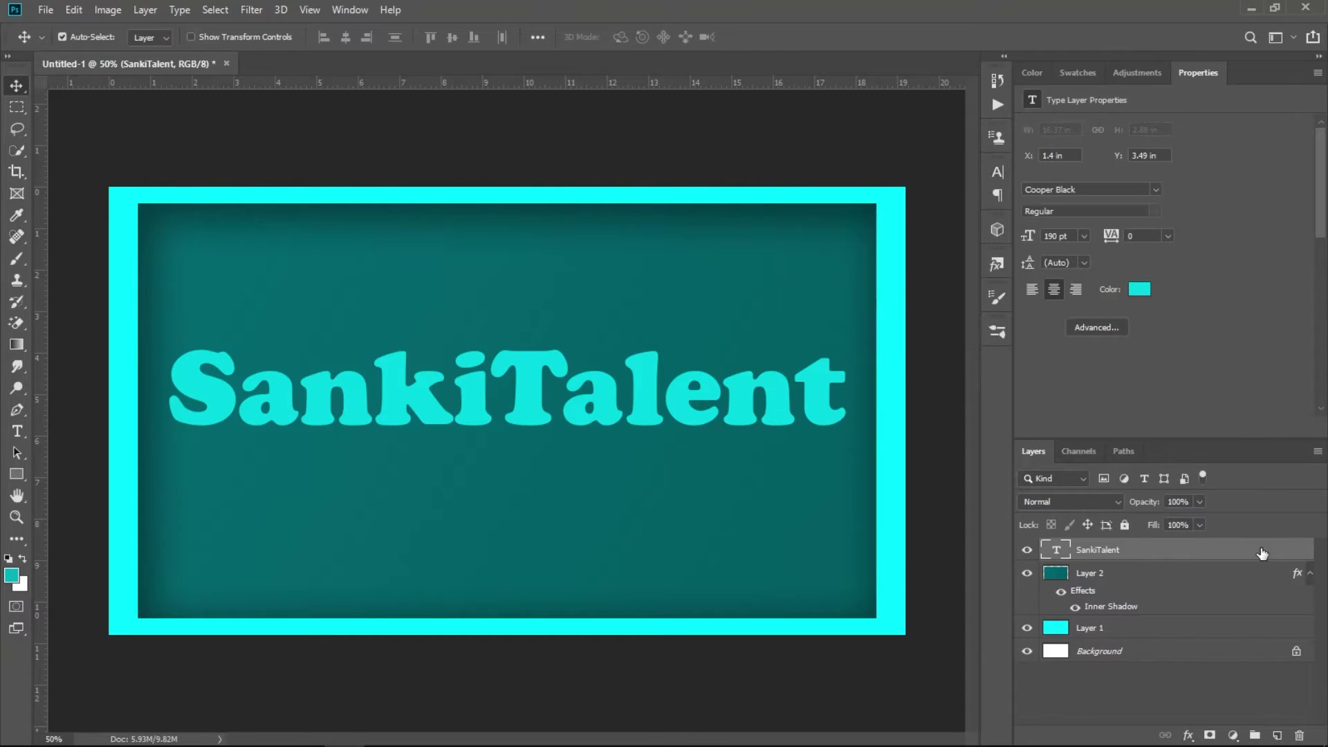
- Give the text a Drop Shadow (angle 130, distance 33, spread 9, size 62) and enable Inner Shadow
{"action": "left_click", "coordinate": [1188, 735]}
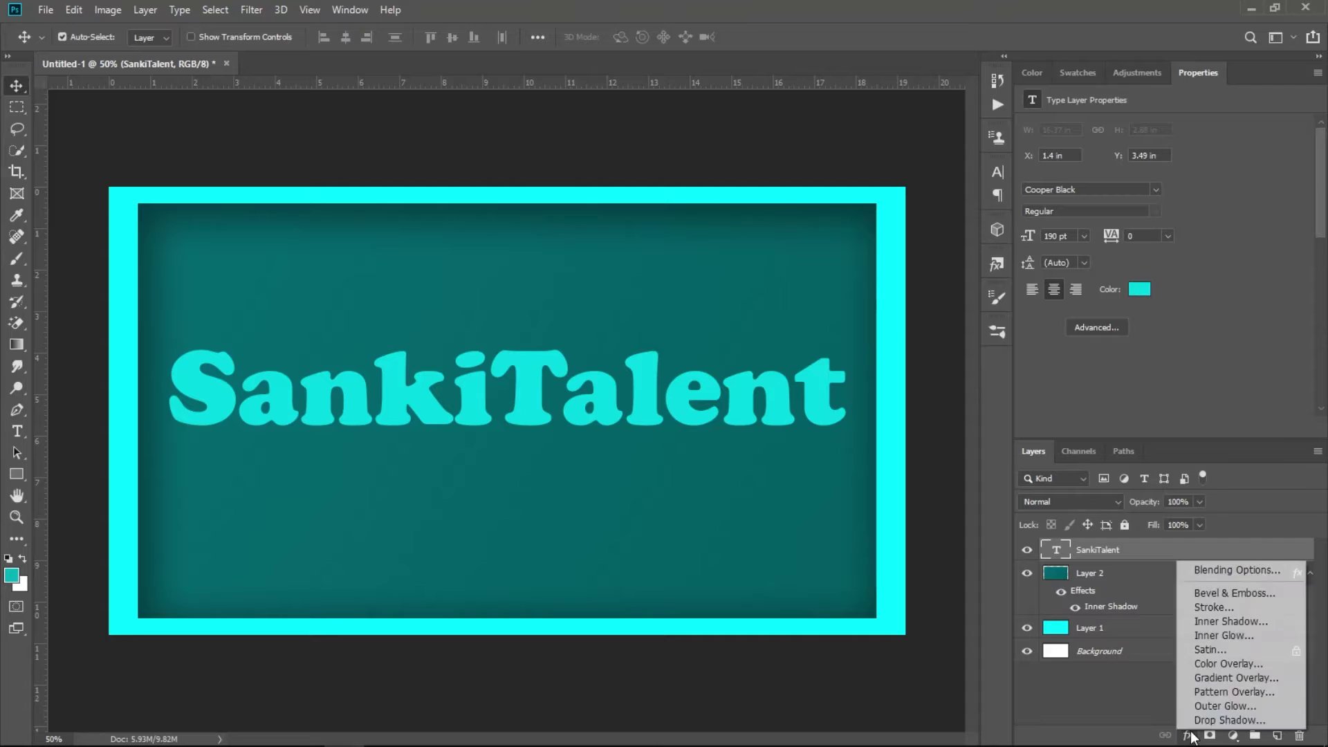
{"action": "left_click", "coordinate": [1260, 722]}
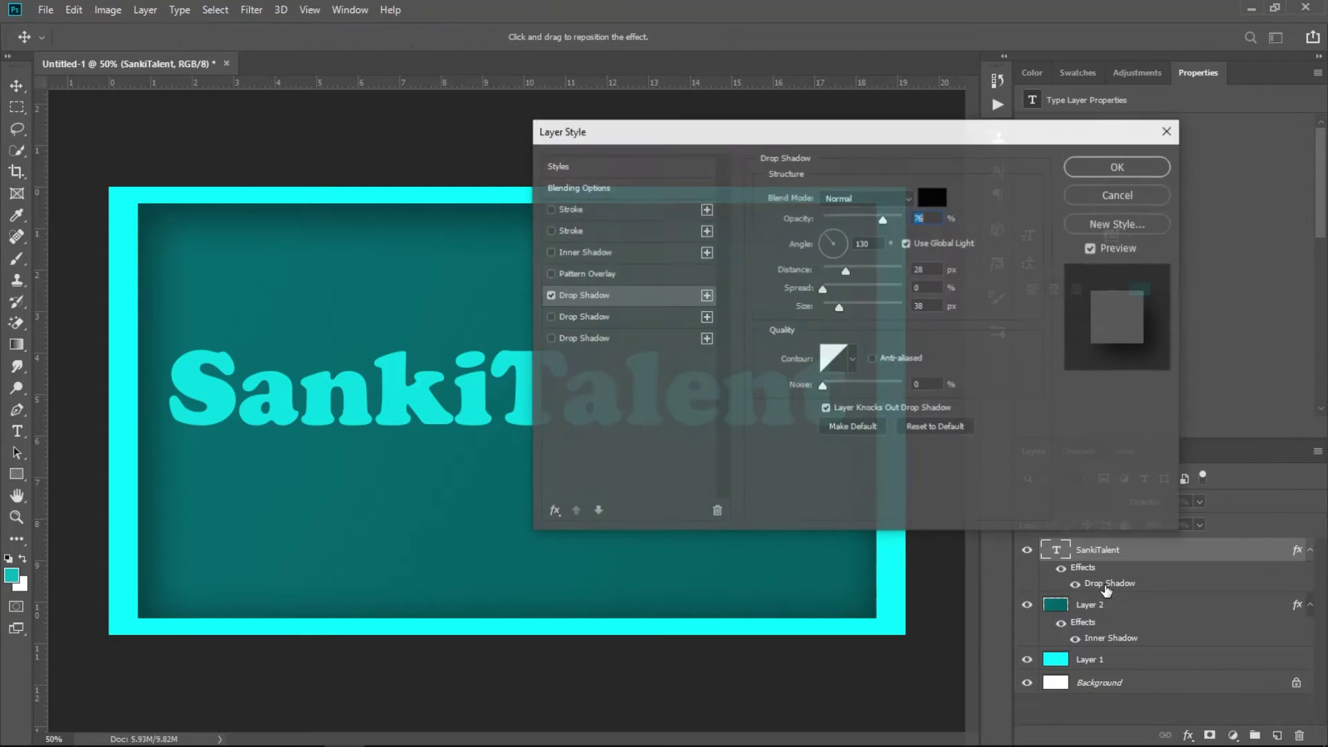
{"action": "left_click_drag", "start_coordinate": [910, 142], "coordinate": [1006, 155]}
{"action": "type", "text": "80"}
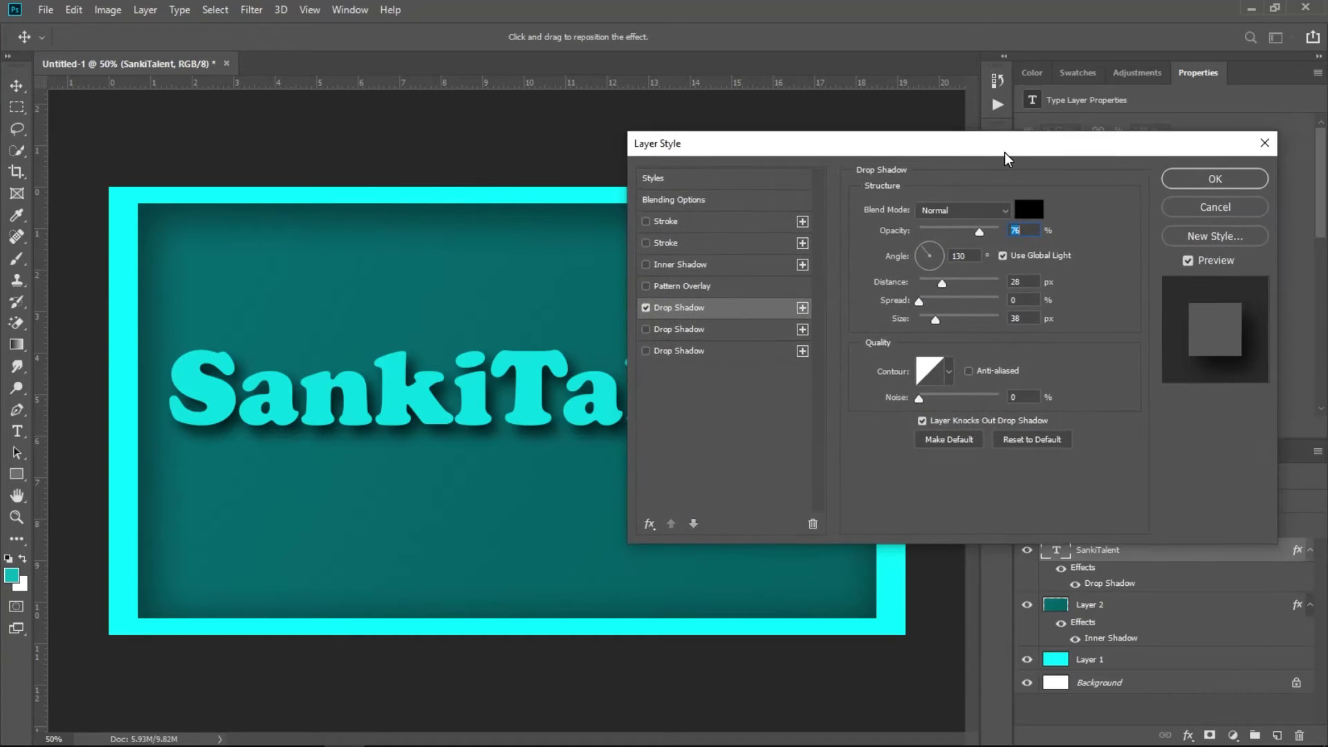
{"action": "left_click", "coordinate": [935, 257]}
{"action": "type", "text": "0"}
{"action": "left_click_drag", "start_coordinate": [944, 281], "coordinate": [926, 302]}
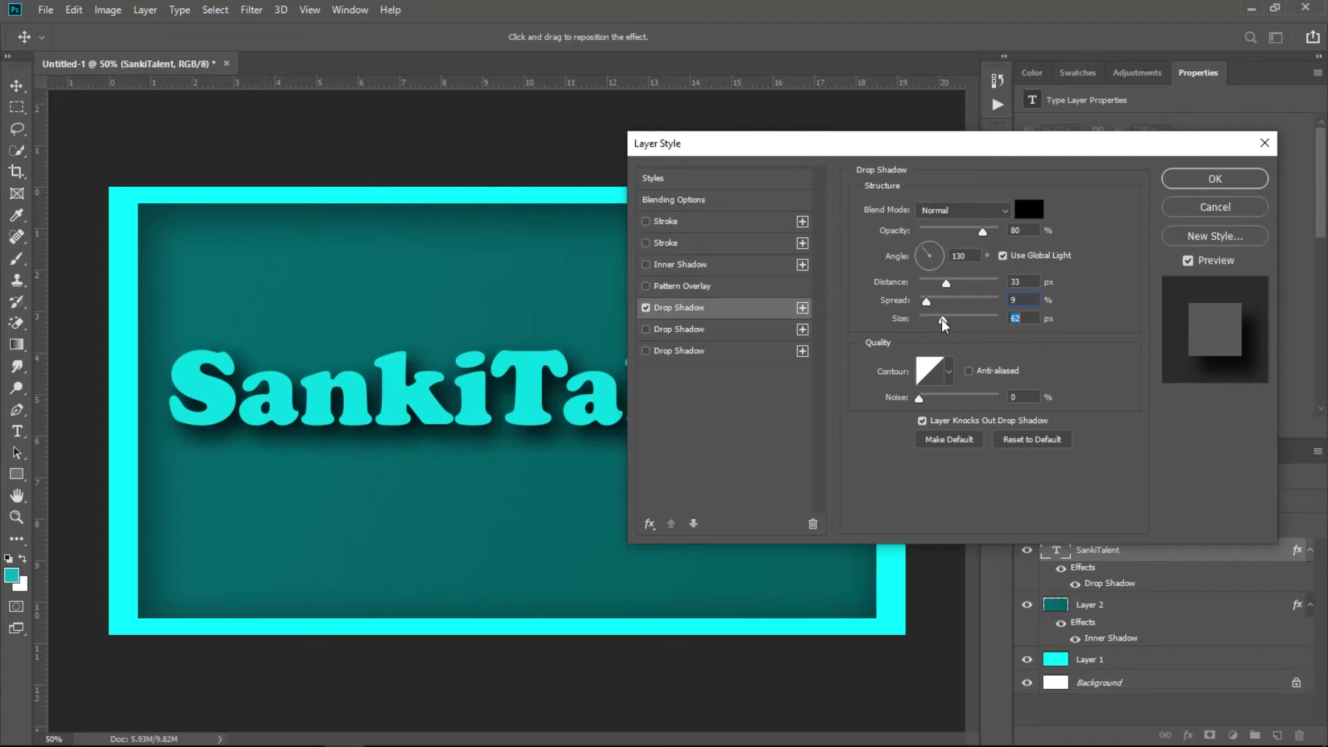
{"action": "left_click", "coordinate": [663, 264]}
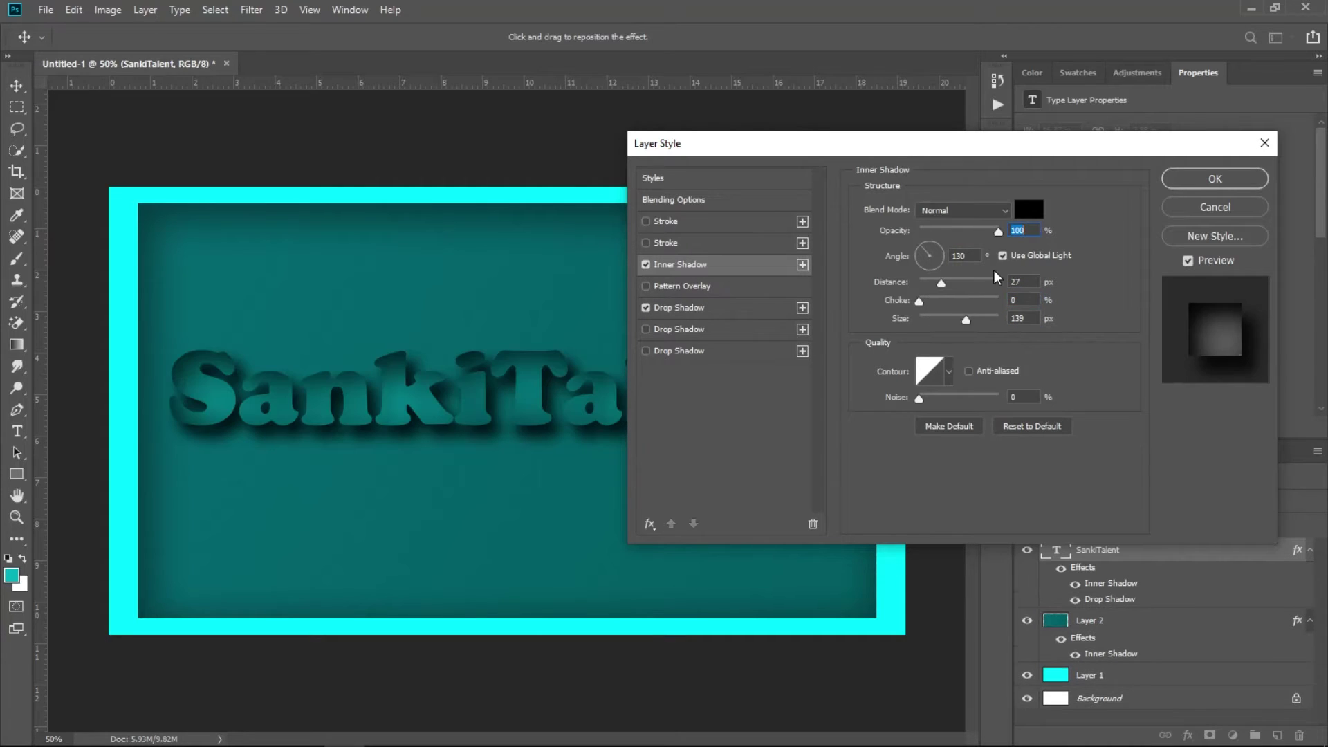
- Set the text's inner shadow to 11 px distance, its own -42° angle, and 80% opacity
{"action": "mouse_move", "coordinate": [941, 283]}
{"action": "left_mouse_down"}
{"action": "mouse_move", "coordinate": [963, 283]}
{"action": "mouse_move", "coordinate": [925, 283]}
{"action": "mouse_move", "coordinate": [945, 277]}
{"action": "left_mouse_up"}
{"action": "left_click", "coordinate": [925, 253]}
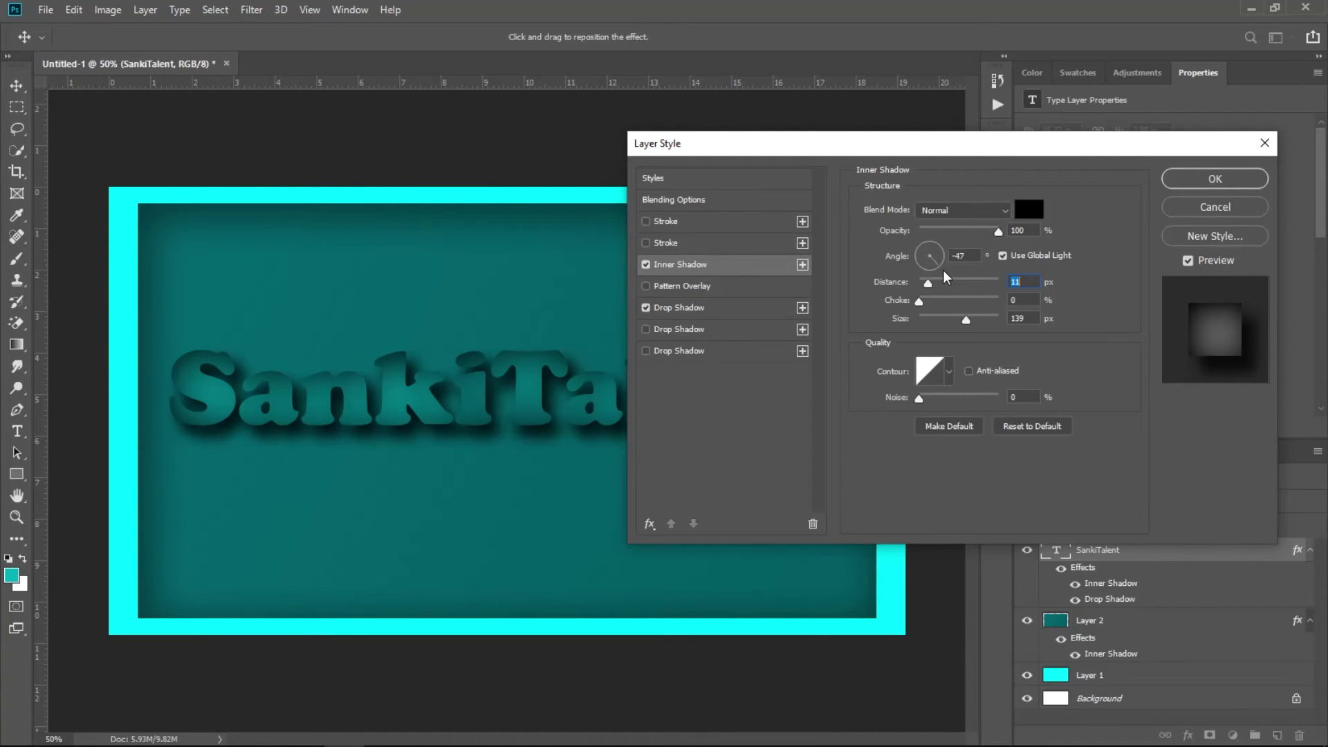
{"action": "key", "text": "shift+Tab"}
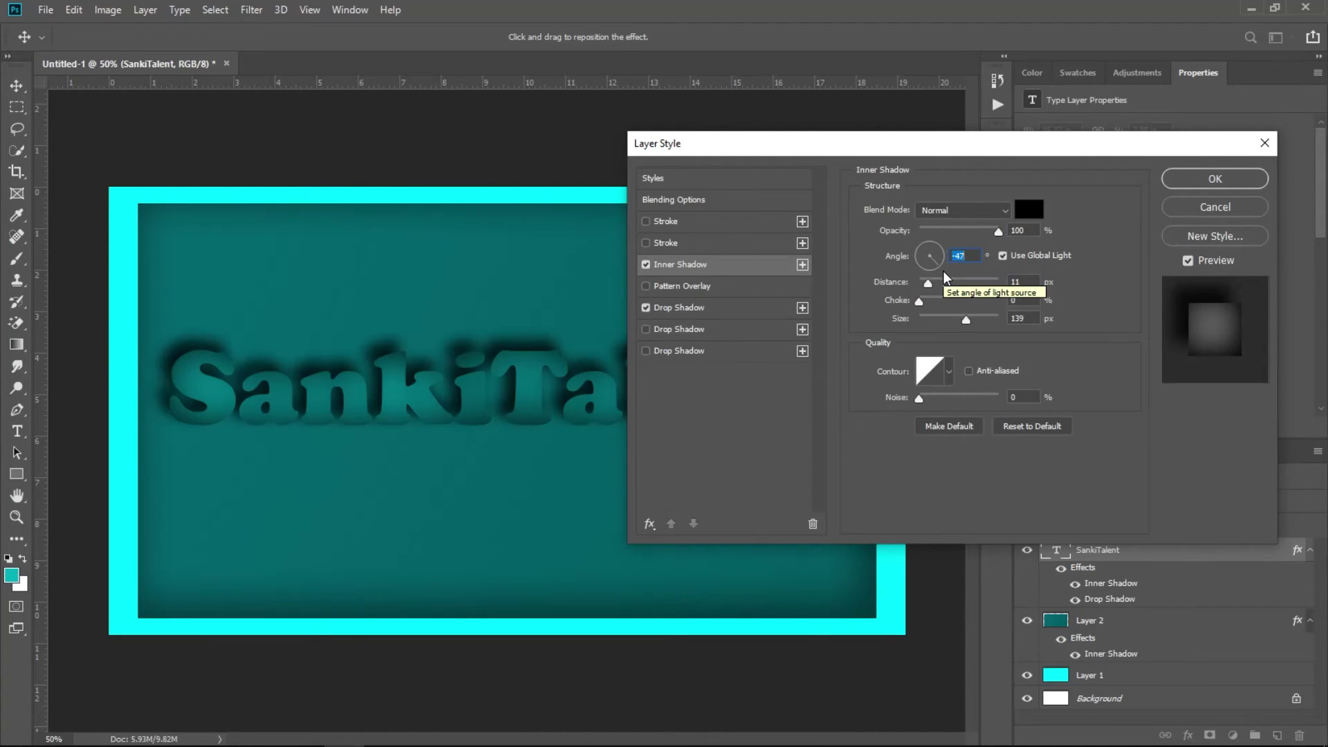
{"action": "type", "text": "-45"}
{"action": "left_click", "coordinate": [951, 255]}
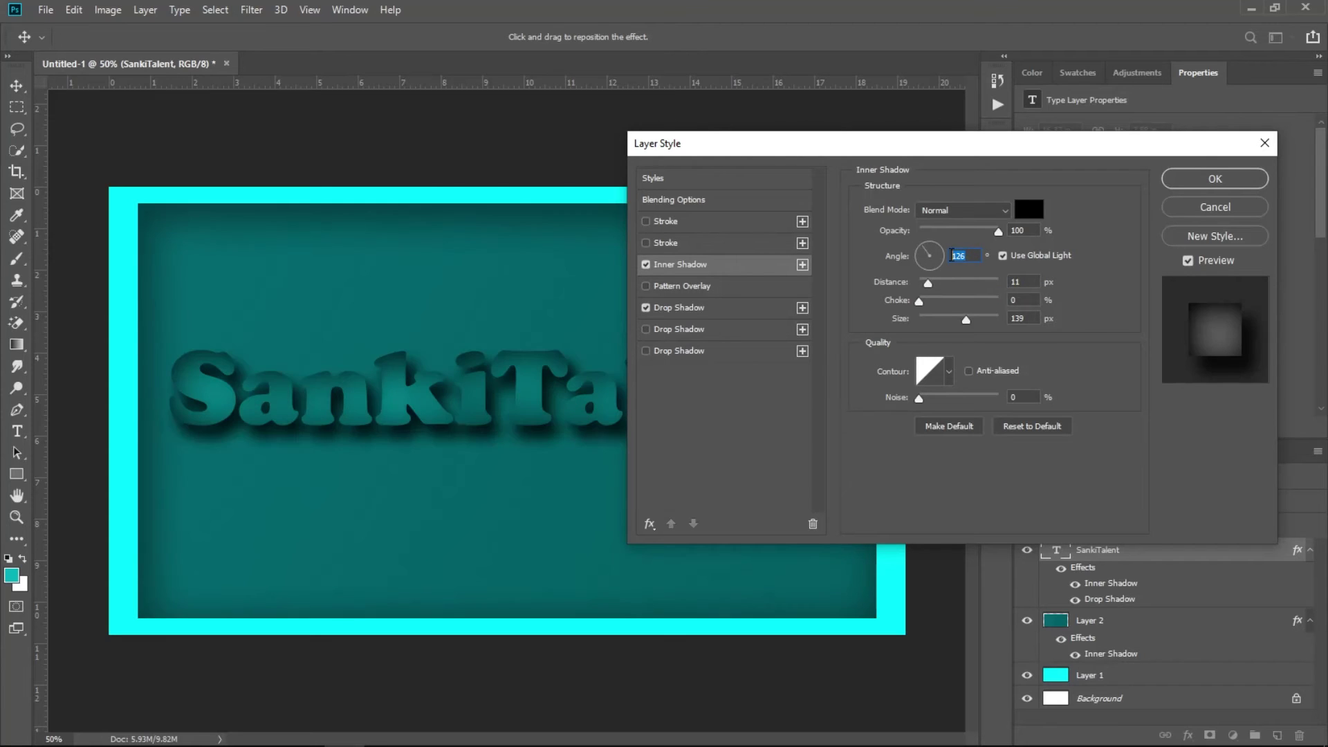
{"action": "type", "text": "130"}
{"action": "left_click", "coordinate": [1003, 256]}
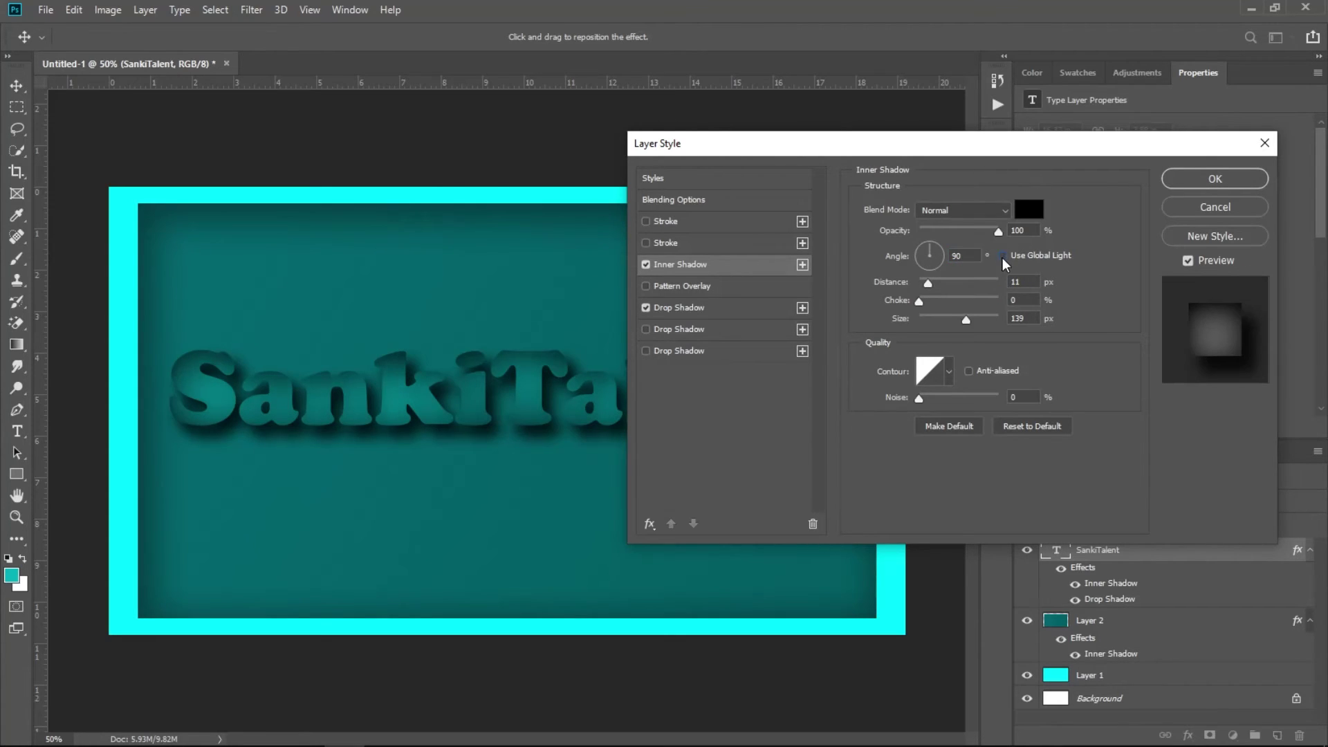
{"action": "left_click", "coordinate": [946, 256]}
{"action": "left_click_drag", "start_coordinate": [922, 243], "coordinate": [949, 277]}
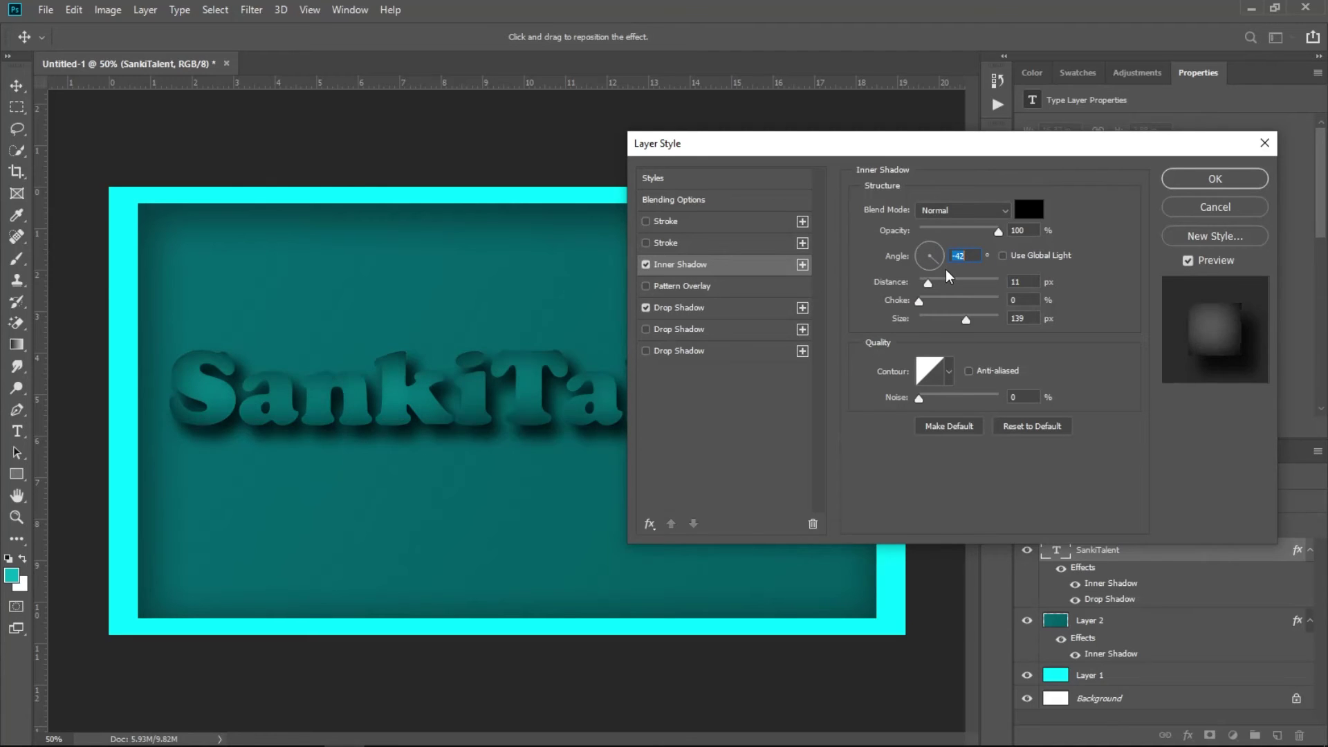
{"action": "left_click_drag", "start_coordinate": [998, 232], "coordinate": [982, 231]}
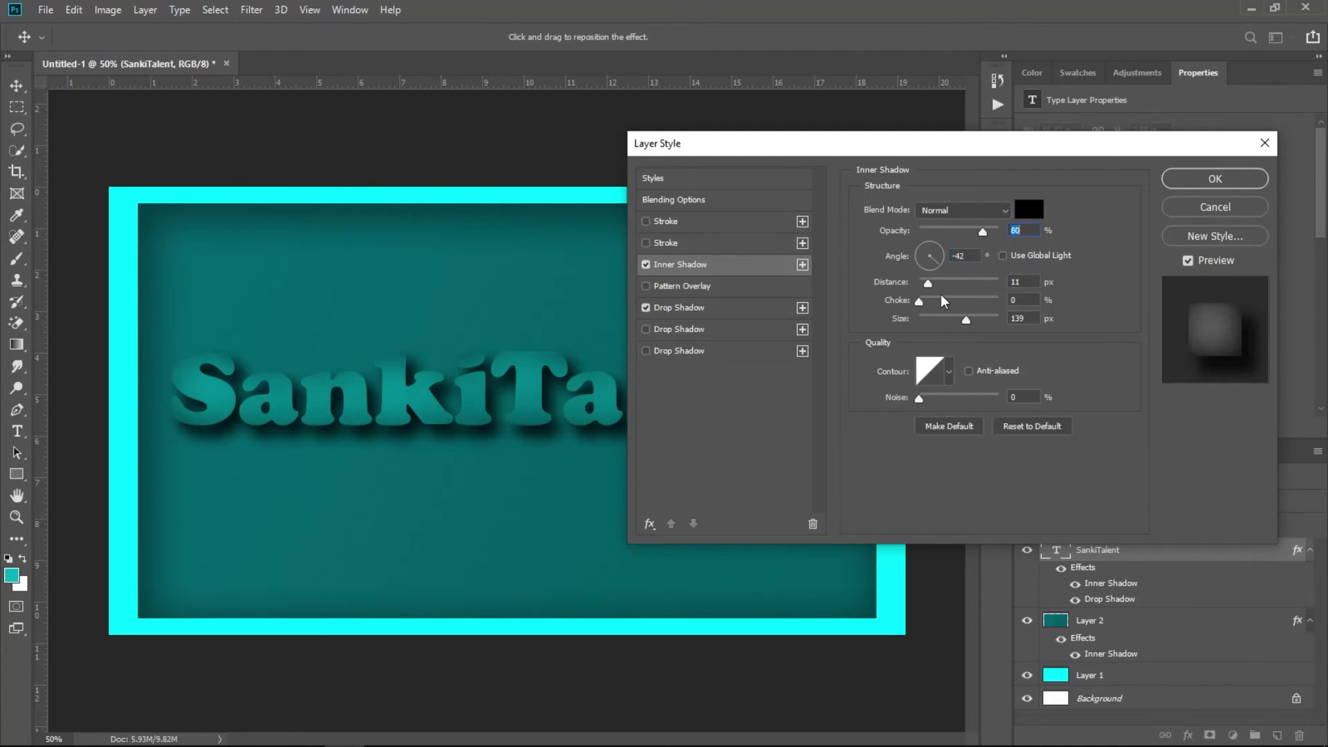
- Refine the inner shadow to -40° angle, 16 px distance, 24% choke, 27 px size, and apply the styles
{"action": "mouse_move", "coordinate": [927, 282]}
{"action": "left_mouse_down"}
{"action": "mouse_move", "coordinate": [955, 283]}
{"action": "mouse_move", "coordinate": [924, 304]}
{"action": "mouse_move", "coordinate": [936, 320]}
{"action": "left_mouse_up"}
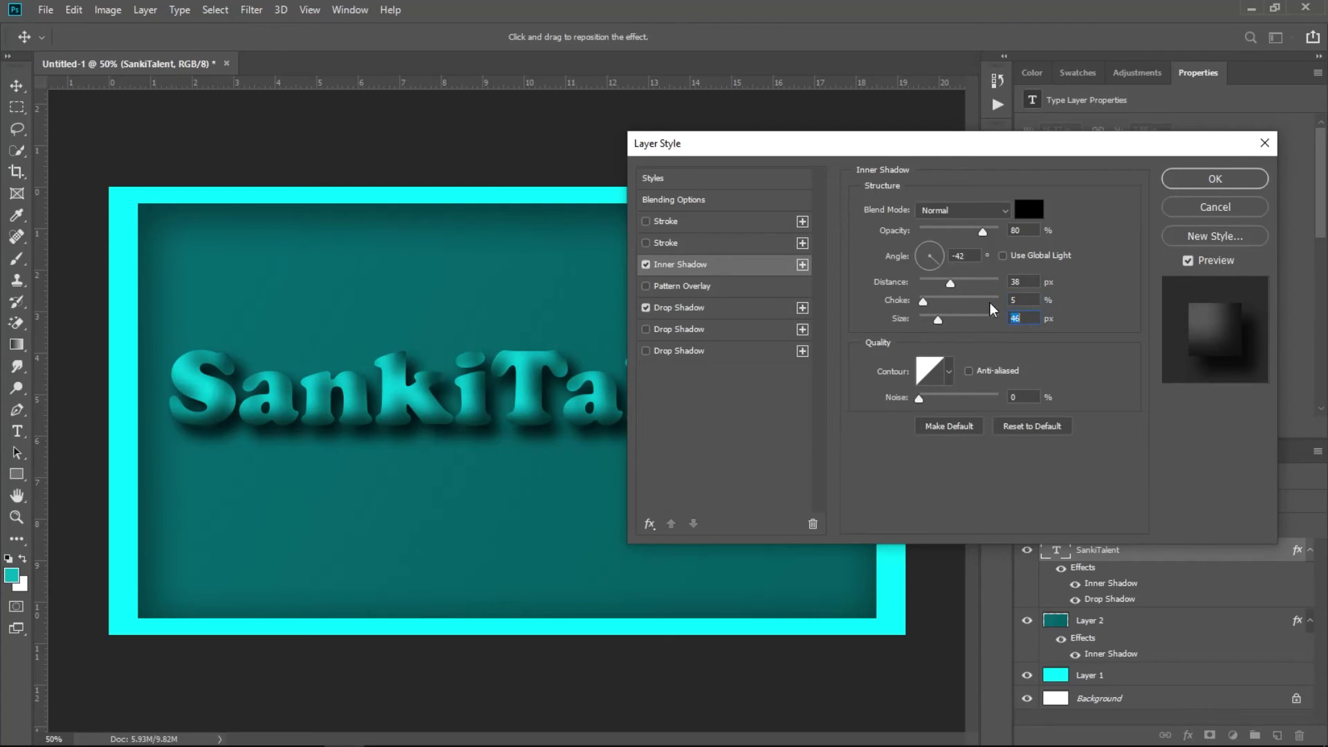
{"action": "left_click_drag", "start_coordinate": [922, 301], "coordinate": [939, 324]}
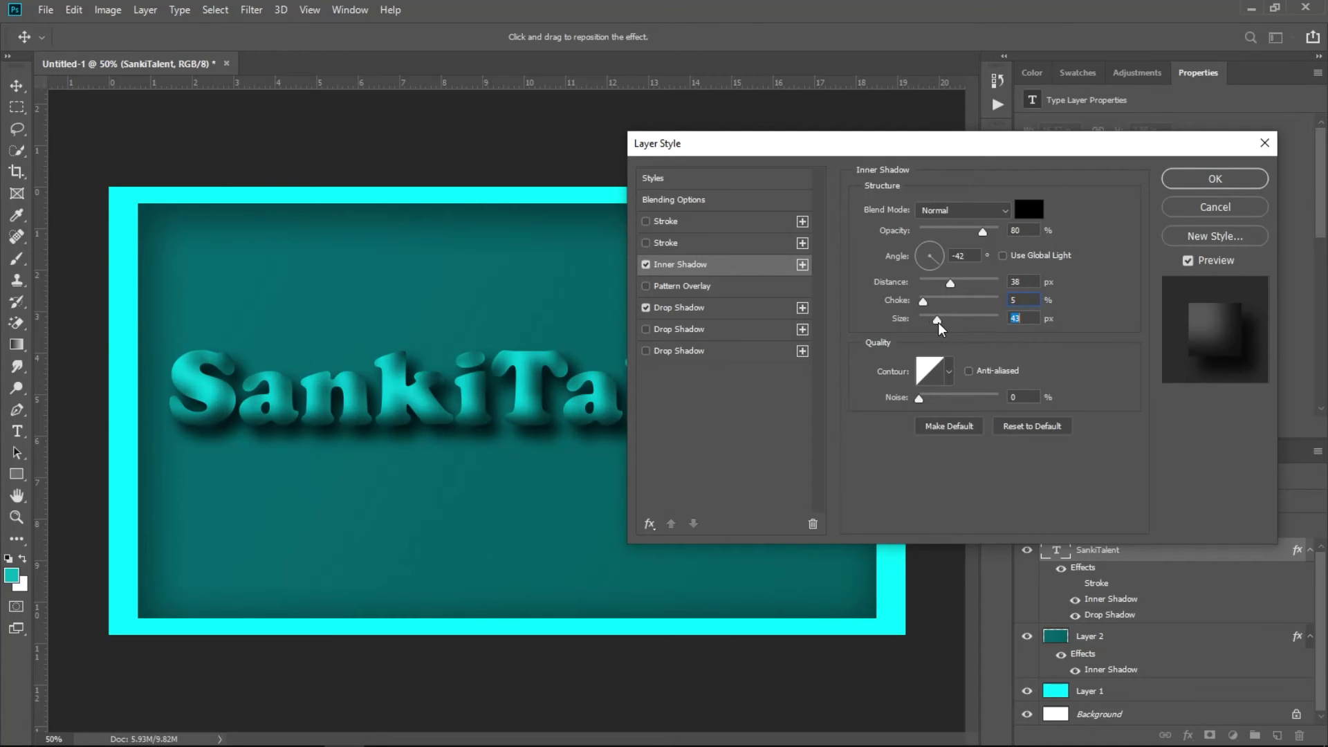
{"action": "left_click", "coordinate": [941, 265]}
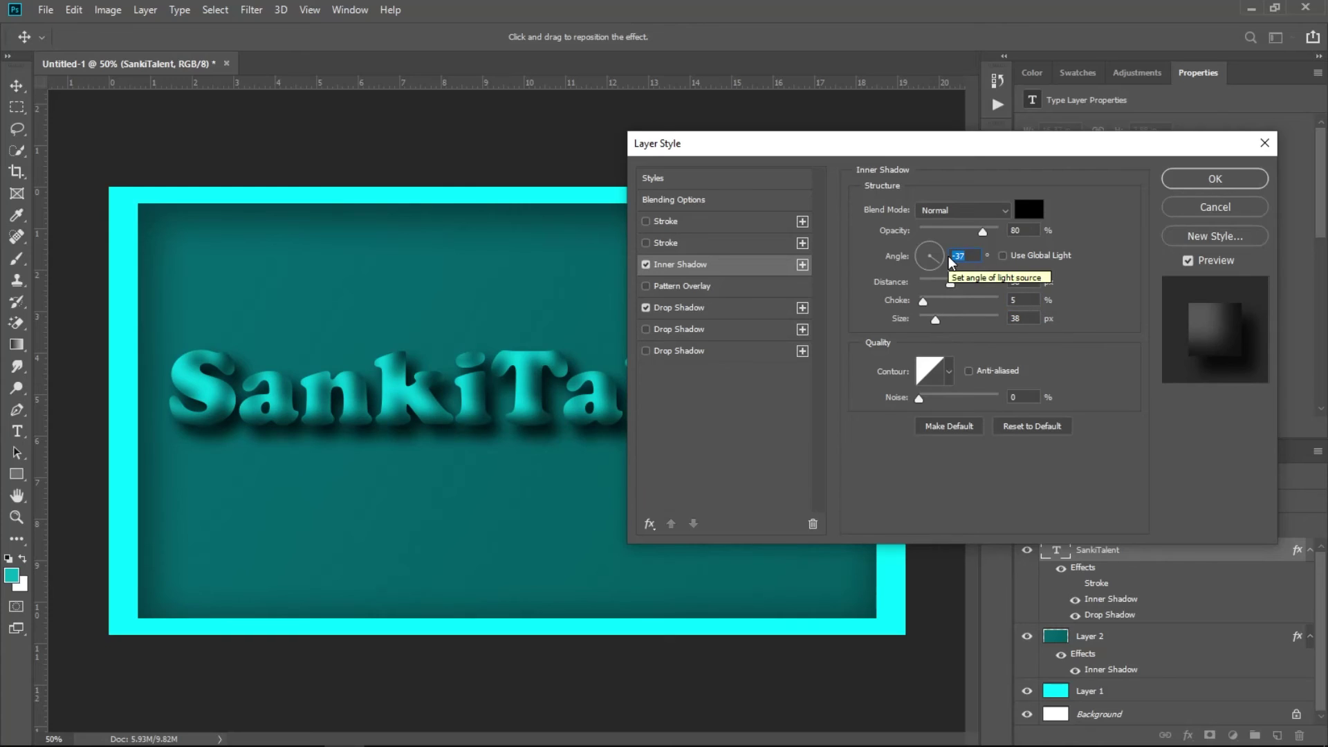
{"action": "type", "text": "40"}
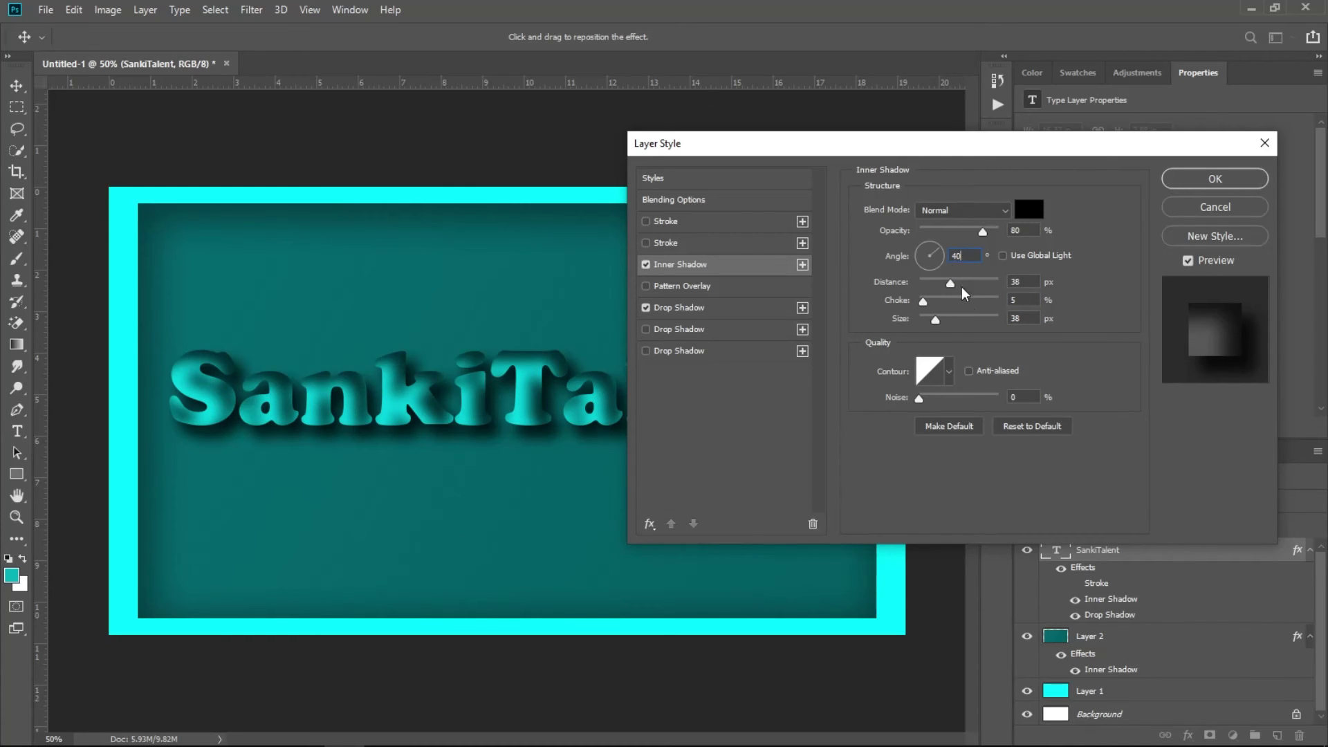
{"action": "mouse_move", "coordinate": [940, 318]}
{"action": "left_mouse_down"}
{"action": "mouse_move", "coordinate": [945, 283]}
{"action": "mouse_move", "coordinate": [932, 282]}
{"action": "left_mouse_up"}
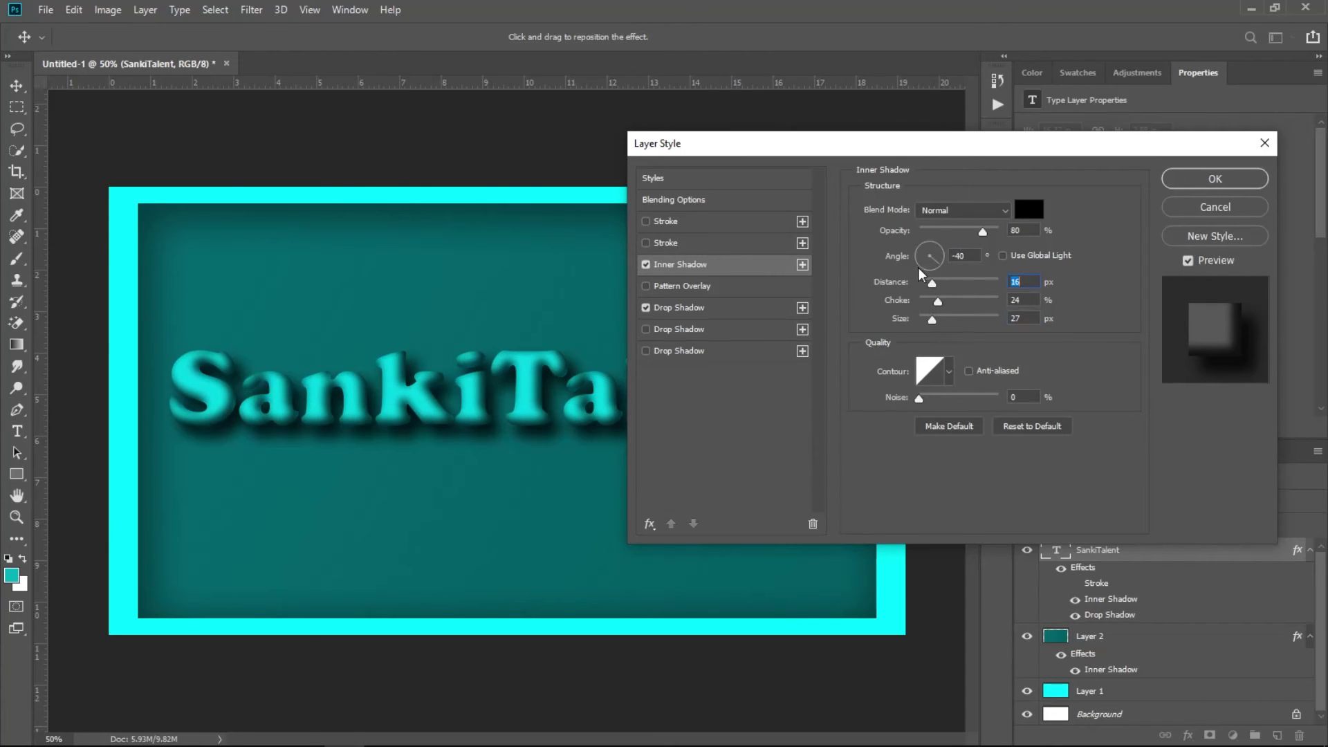
{"action": "left_click", "coordinate": [1224, 188]}
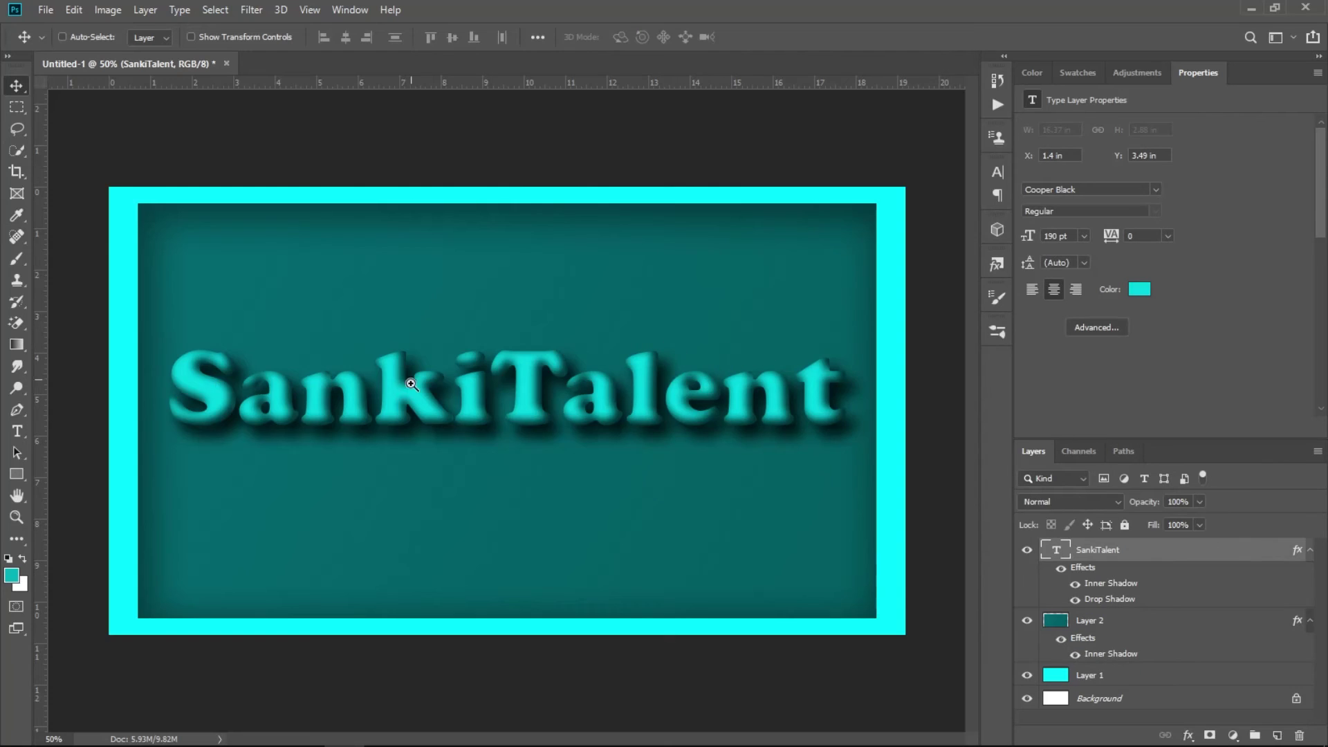
- Select the SankiTalent layer, stretch it to 118% height (224.26 pt), and centre it in the teal panel
{"action": "scroll", "coordinate": [474, 424], "scroll_direction": "up", "scroll_amount": 3}
{"action": "scroll", "coordinate": [531, 440], "scroll_direction": "up", "scroll_amount": 3}
{"action": "scroll", "coordinate": [531, 440], "scroll_direction": "down", "scroll_amount": 3}
{"action": "scroll", "coordinate": [453, 429], "scroll_direction": "down", "scroll_amount": 3}
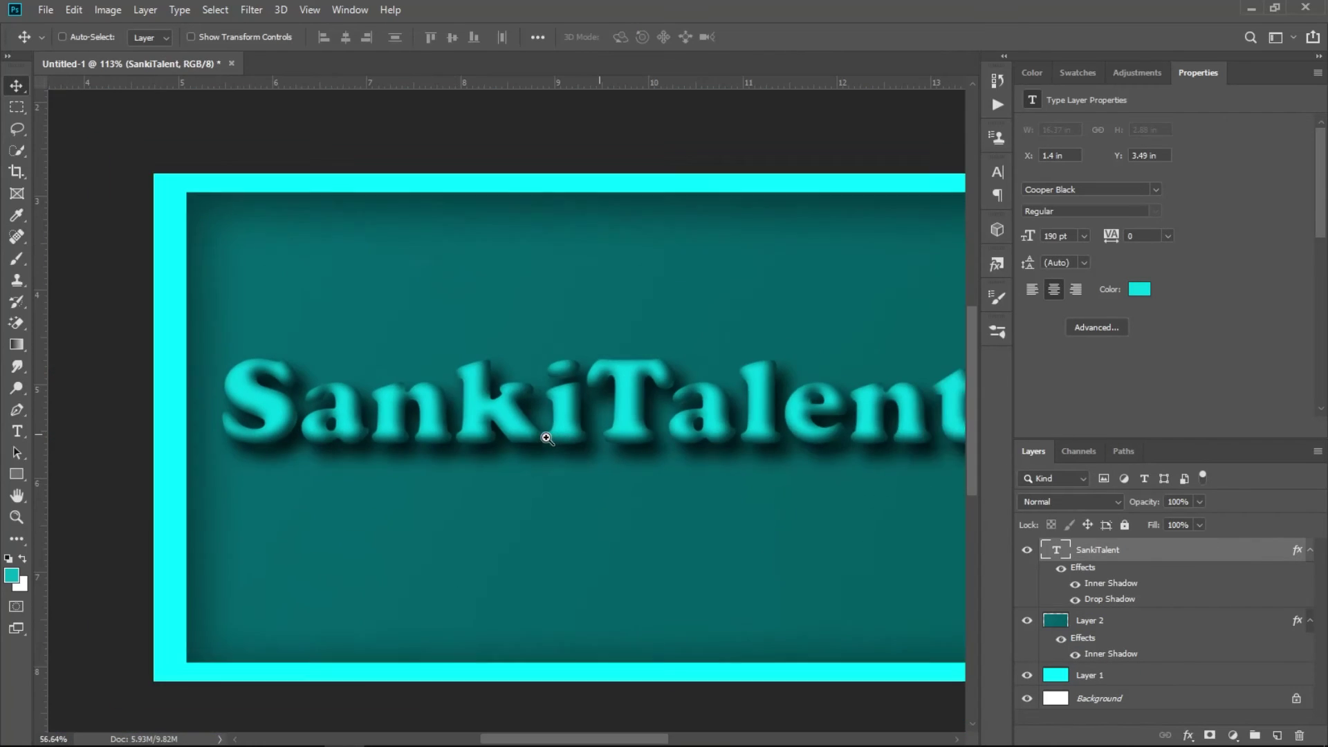
{"action": "right_click", "coordinate": [463, 392]}
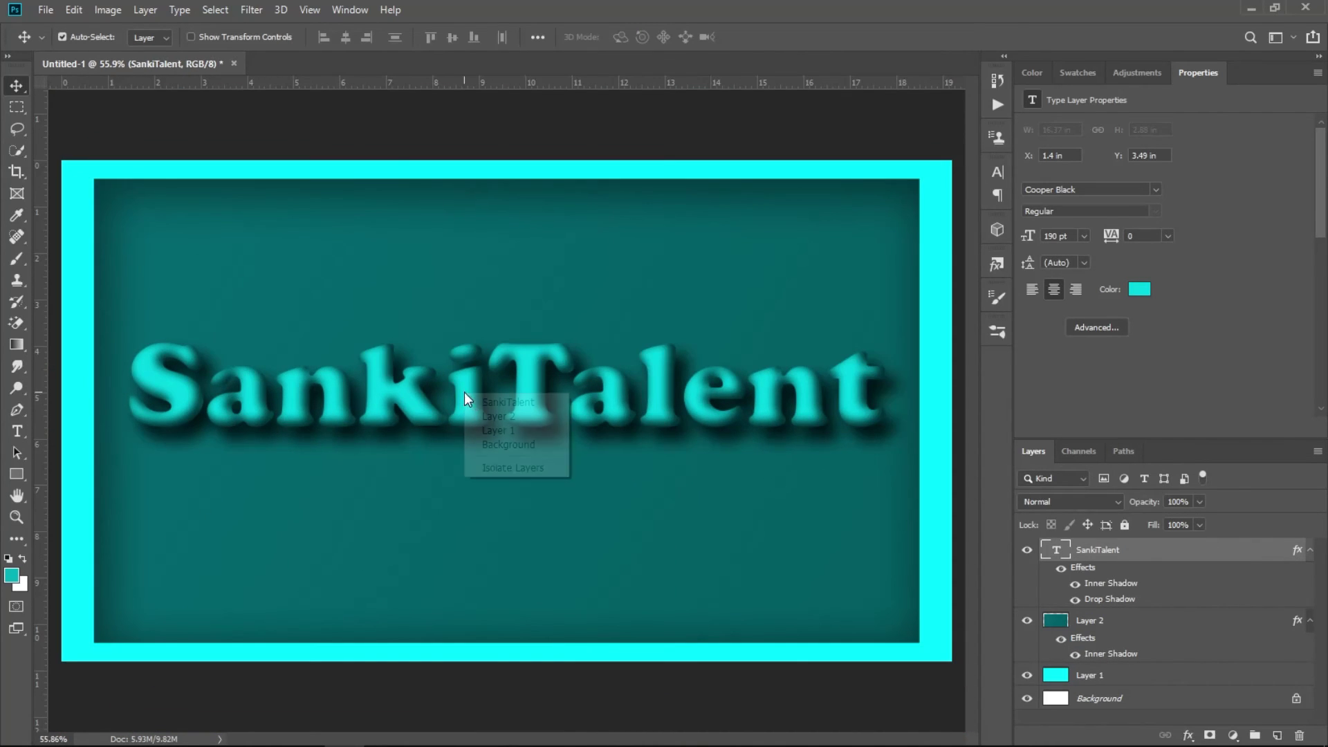
{"action": "left_click", "coordinate": [478, 397]}
{"action": "key", "text": "ctrl+t"}
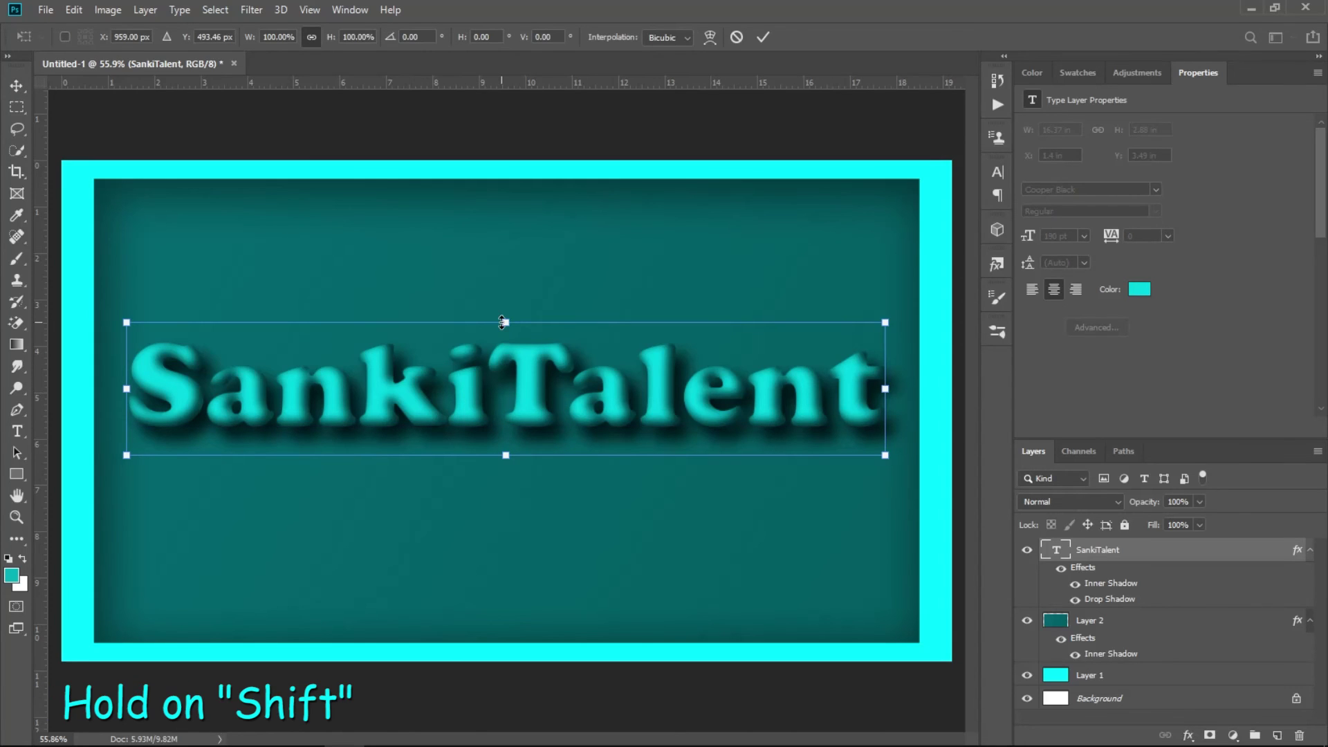
{"action": "left_click_drag", "start_coordinate": [503, 322], "coordinate": [507, 298]}
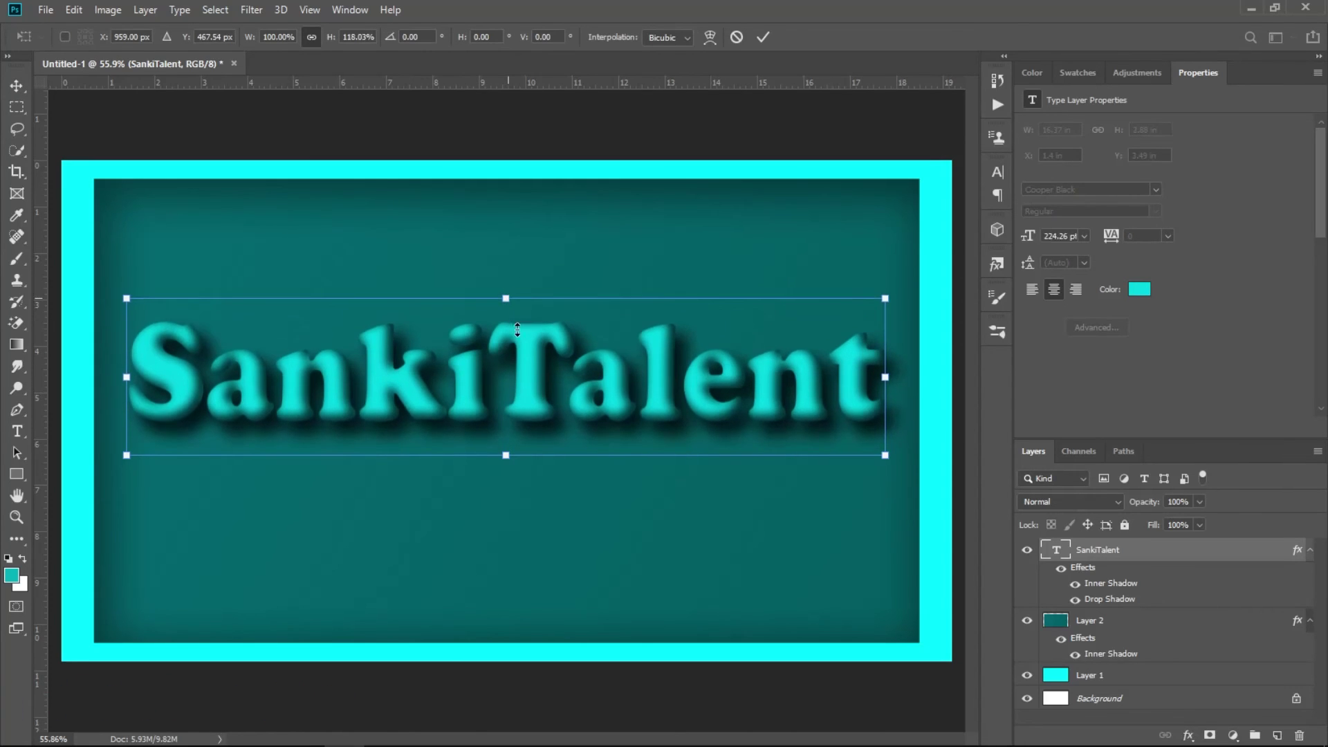
{"action": "left_click_drag", "start_coordinate": [523, 360], "coordinate": [523, 392]}
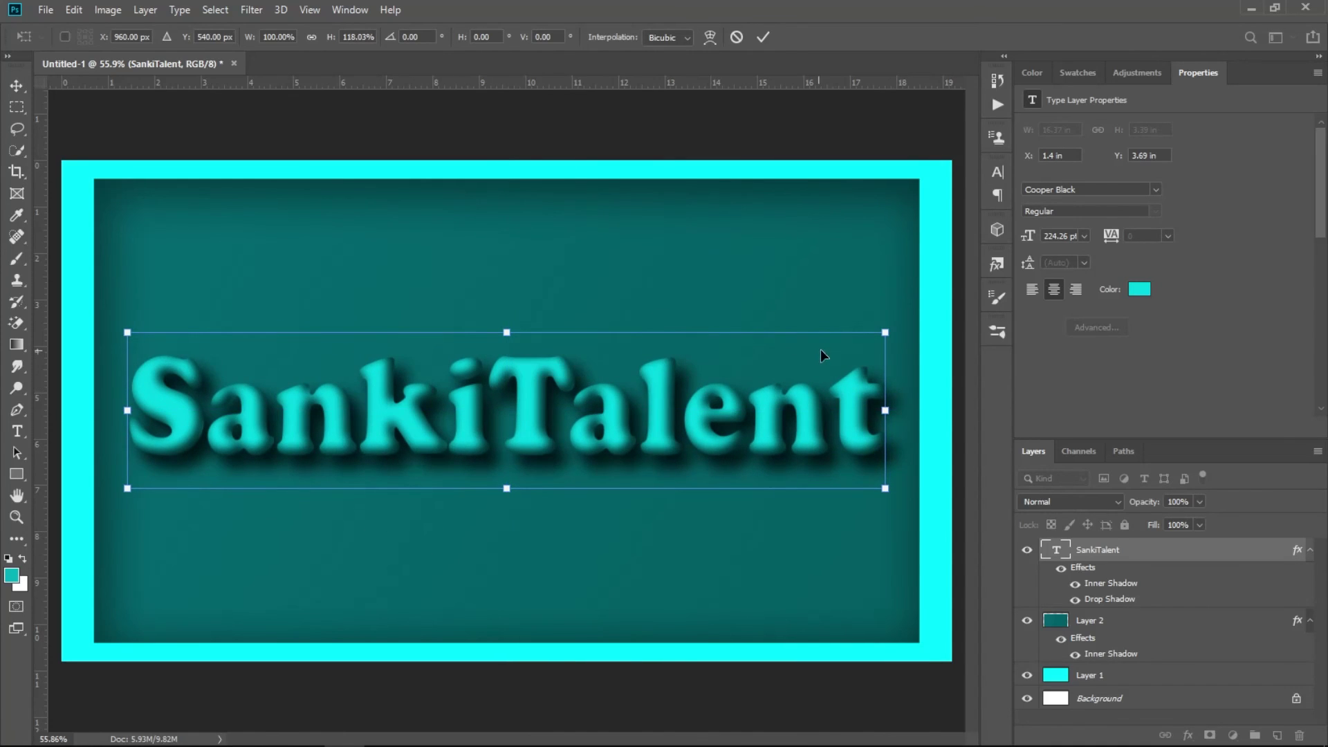
{"action": "left_click", "coordinate": [761, 39]}
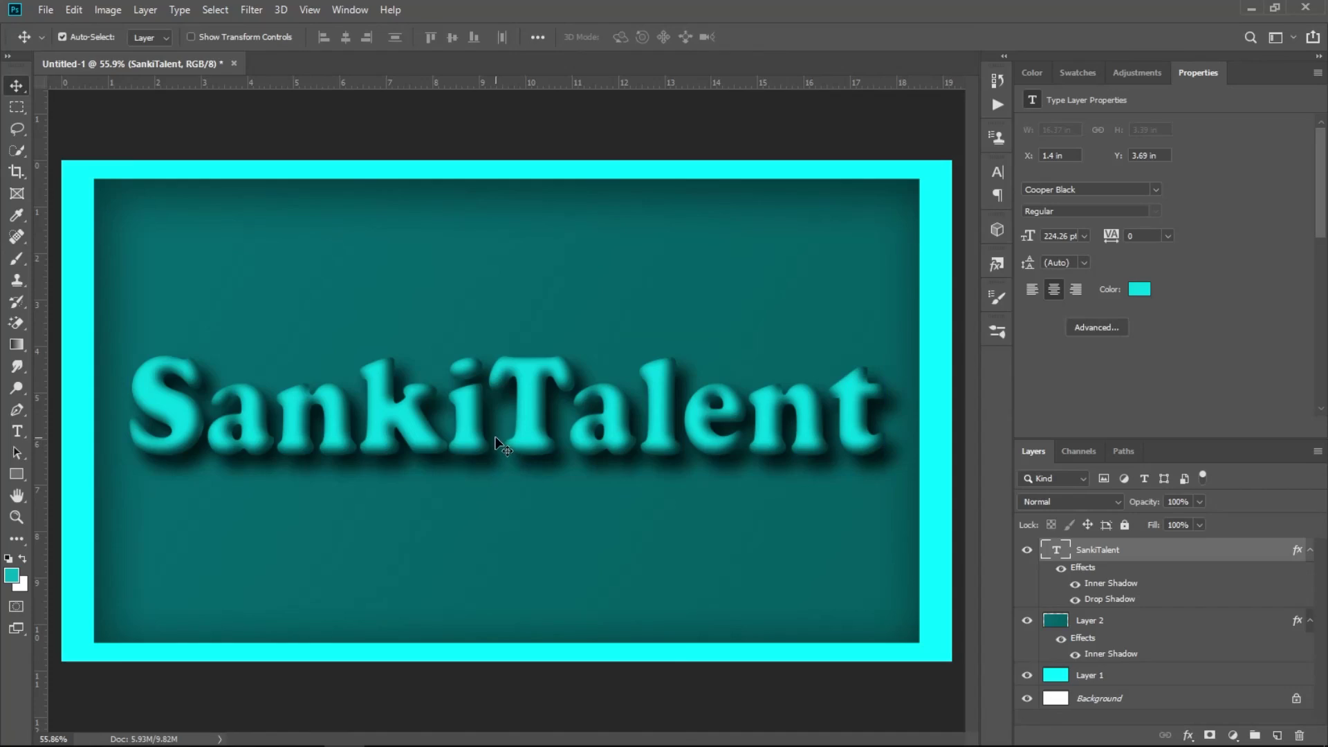